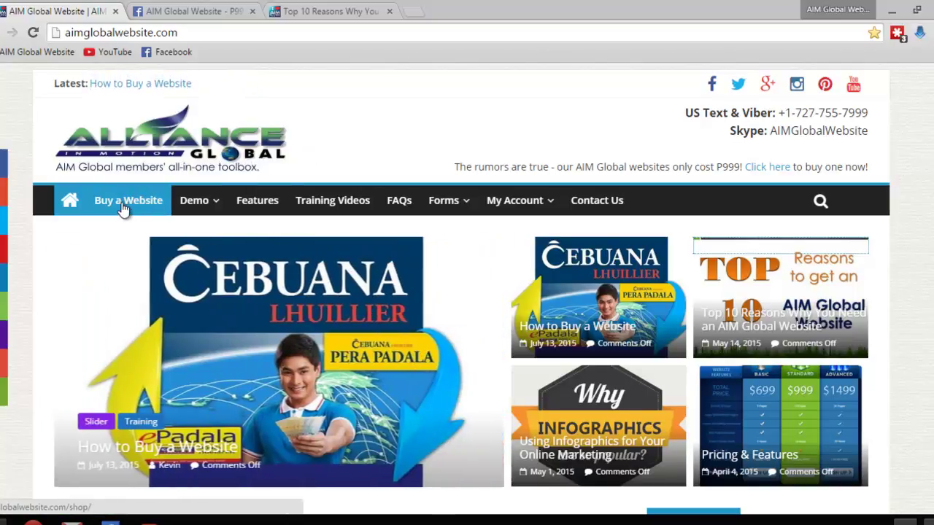
pyautogui.click(124, 207)
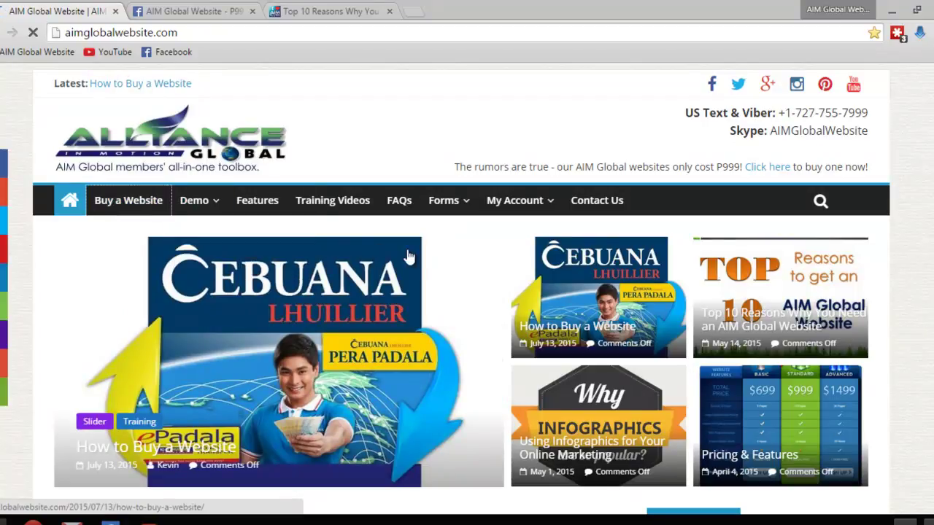
pyautogui.scroll(-1, 500, 272)
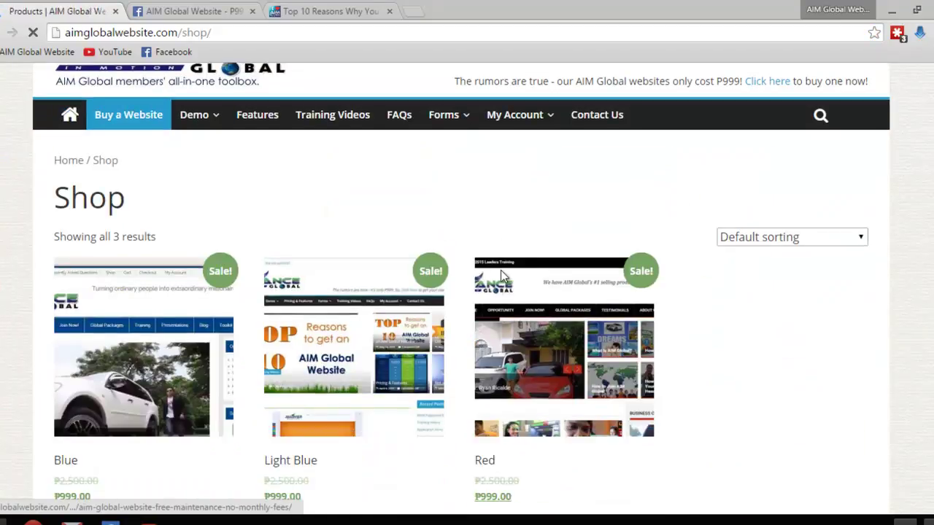
pyautogui.scroll(-1, 352, 313)
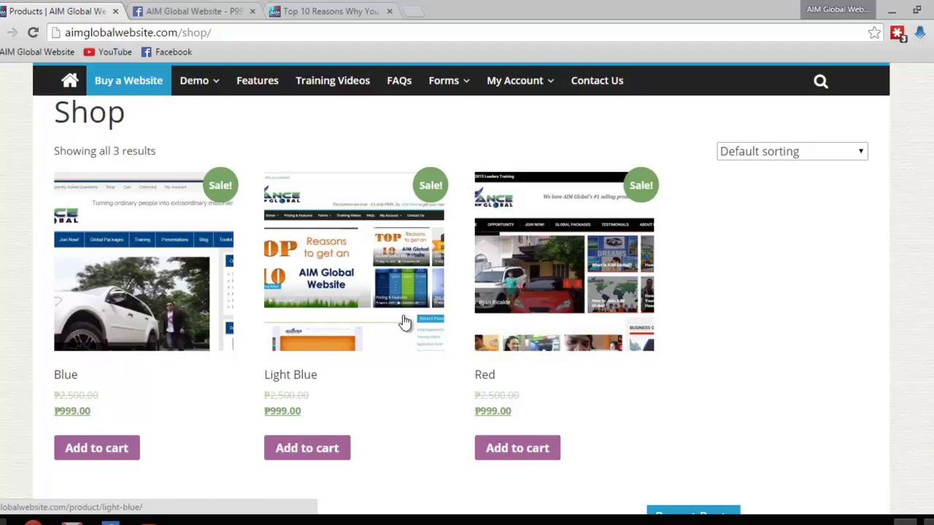
pyautogui.scroll(1, 523, 297)
pyautogui.scroll(-1, 524, 297)
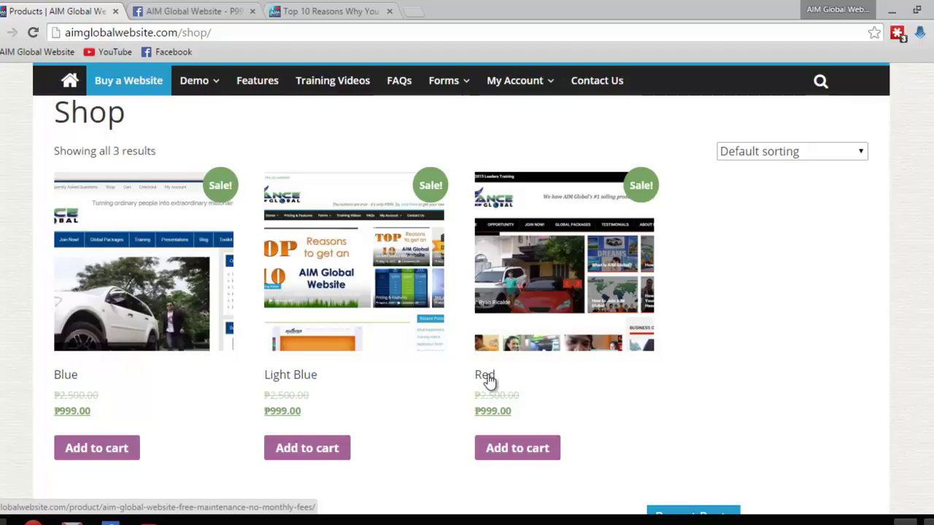
pyautogui.scroll(1, 489, 381)
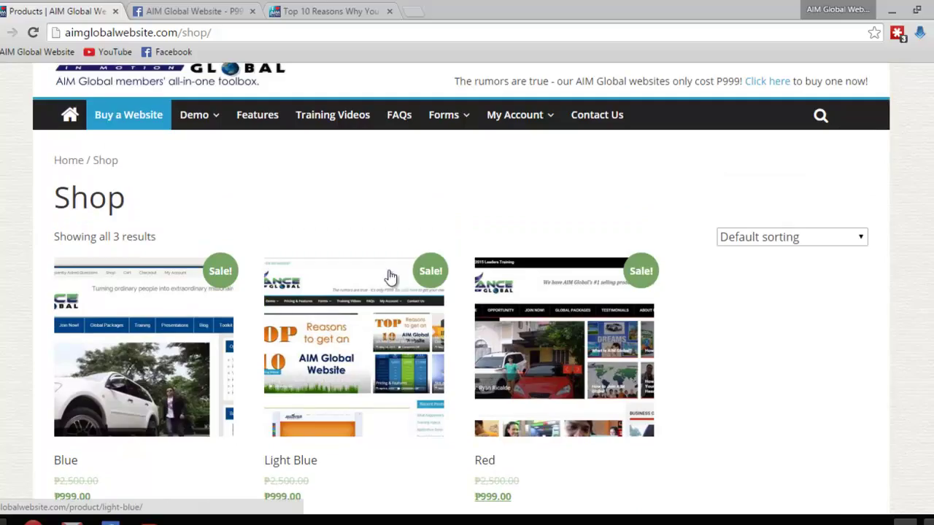
pyautogui.moveTo(194, 137)
pyautogui.scroll(2, 365, 335)
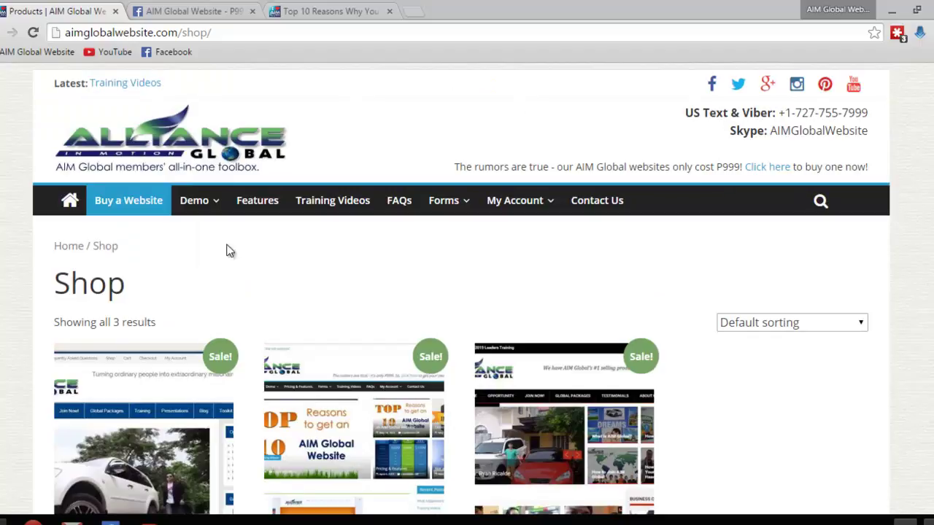
pyautogui.scroll(-2, 212, 244)
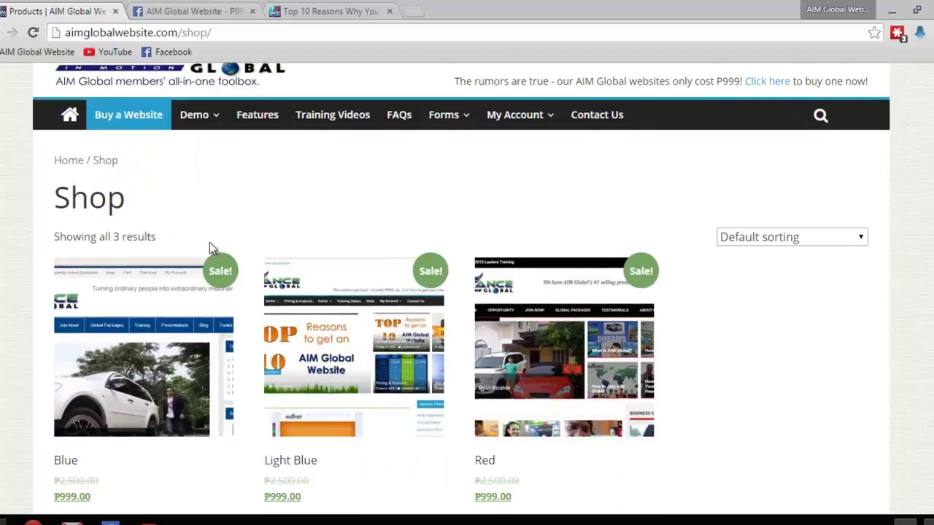
# Open the Light Blue package's product page (₱999.00) and close its enlarged image
pyautogui.click(356, 347)
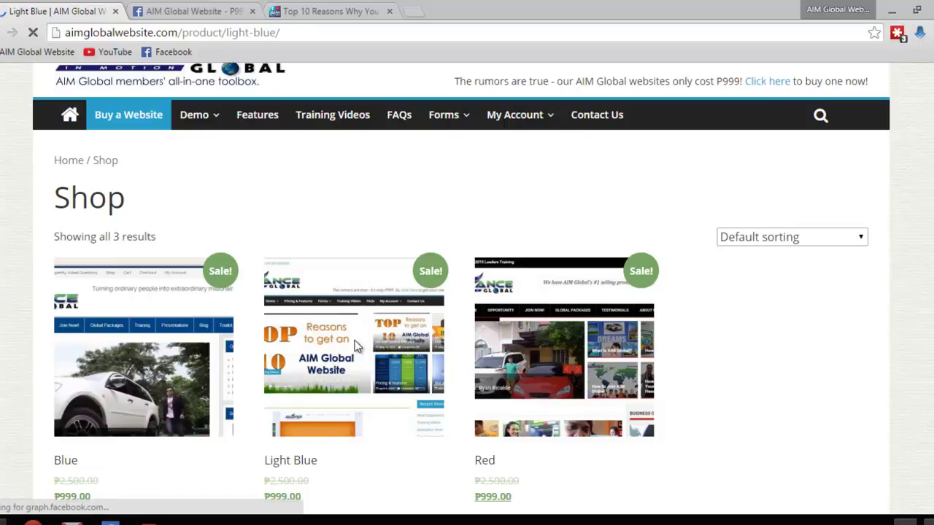
pyautogui.scroll(-1, 408, 330)
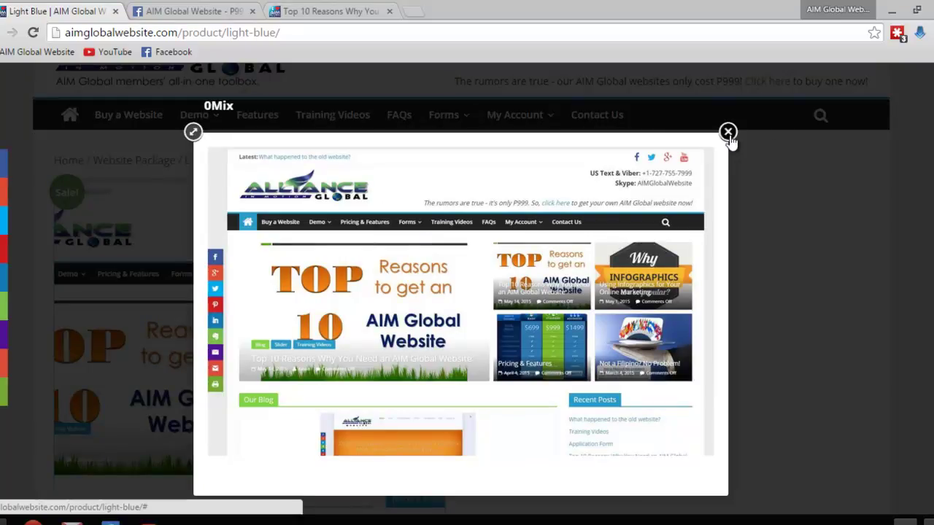
pyautogui.click(728, 132)
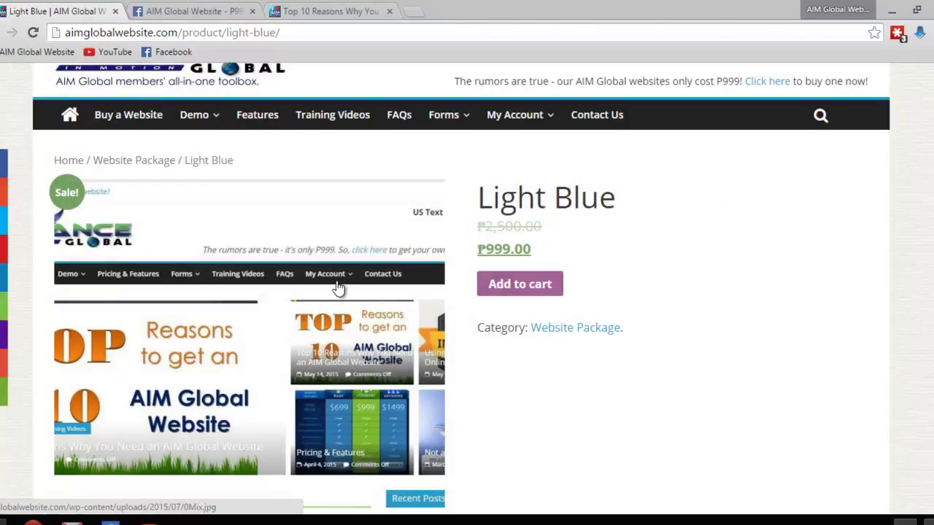
pyautogui.scroll(-1, 311, 321)
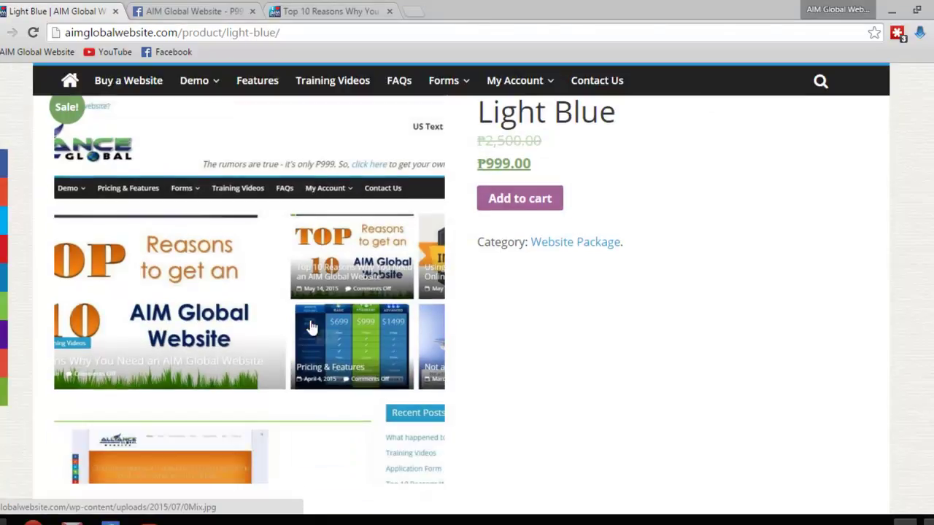
pyautogui.scroll(1, 310, 321)
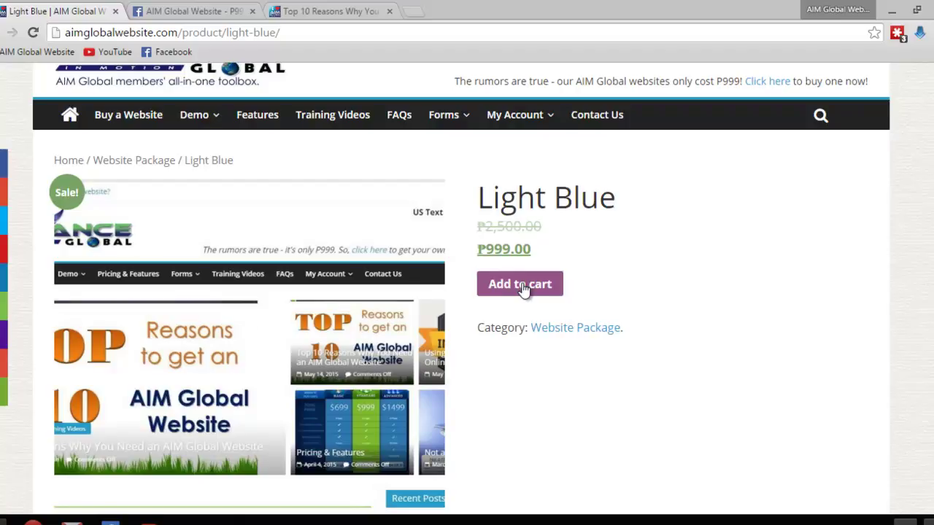
pyautogui.scroll(-4, 292, 324)
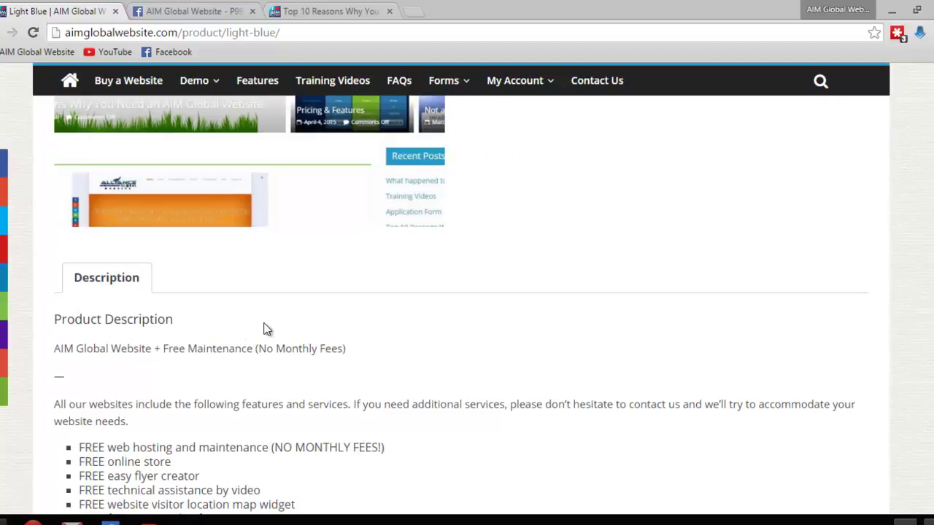
pyautogui.scroll(-2, 266, 329)
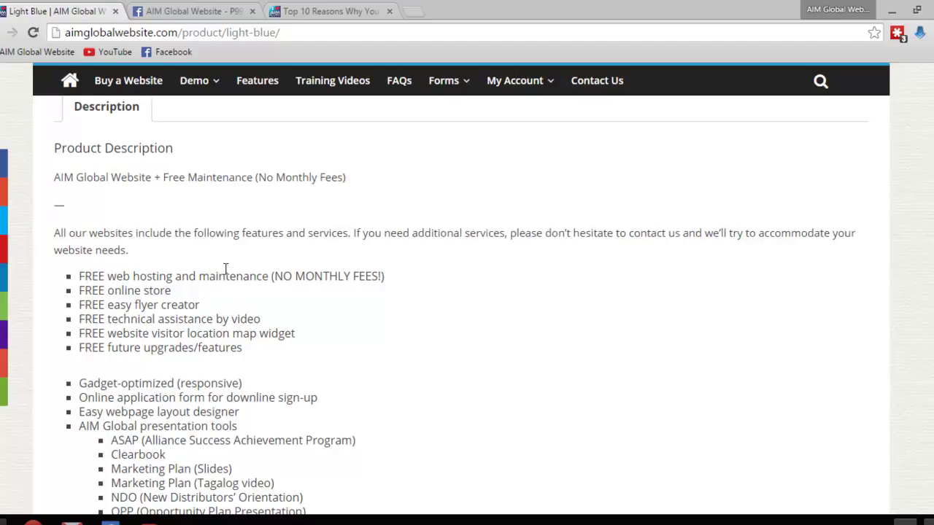
pyautogui.scroll(2, 357, 297)
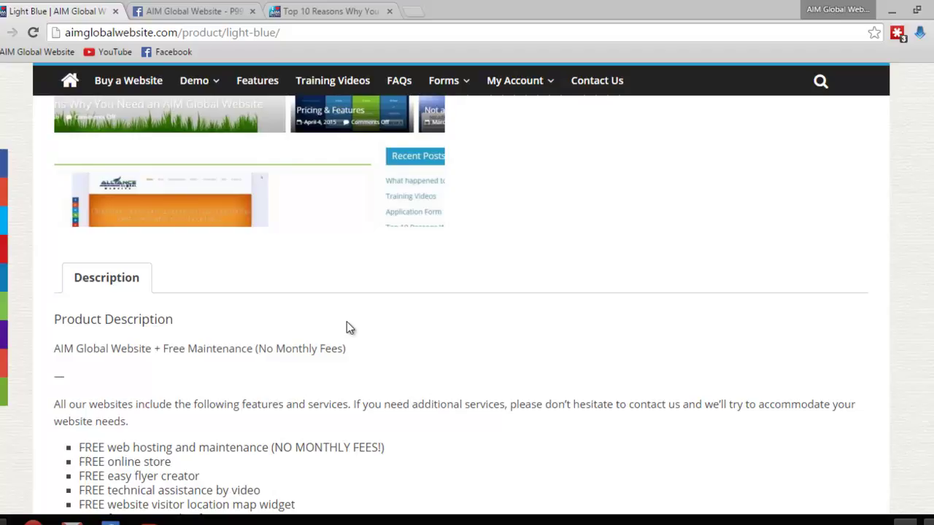
pyautogui.scroll(-2, 347, 327)
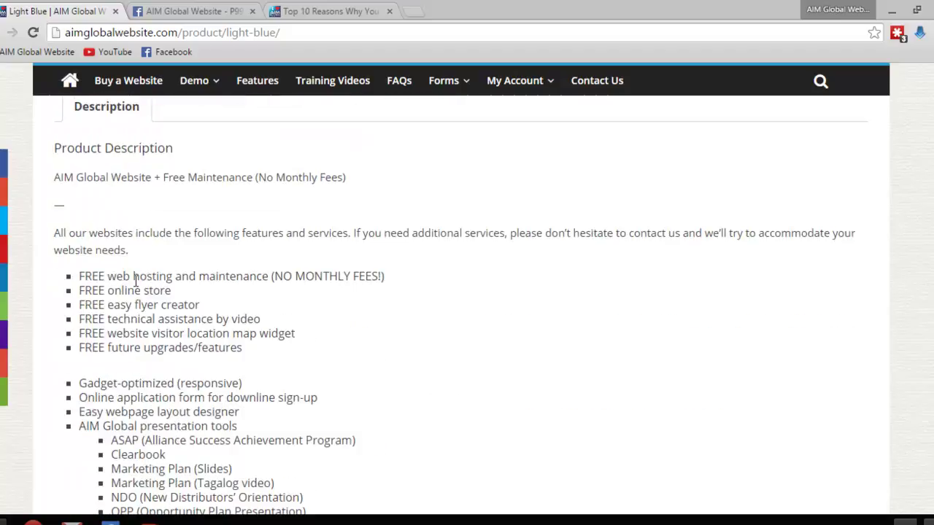
pyautogui.moveTo(126, 276); pyautogui.dragTo(169, 276)
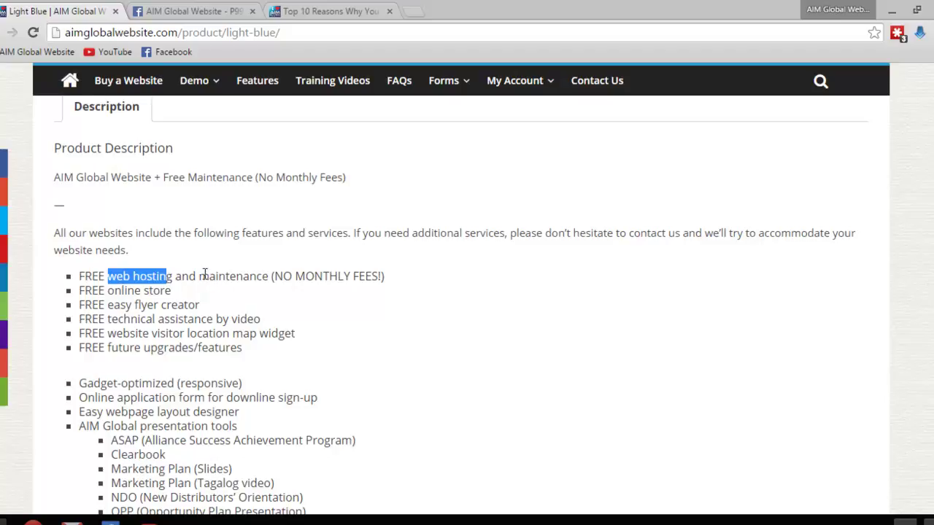
pyautogui.scroll(2, 310, 324)
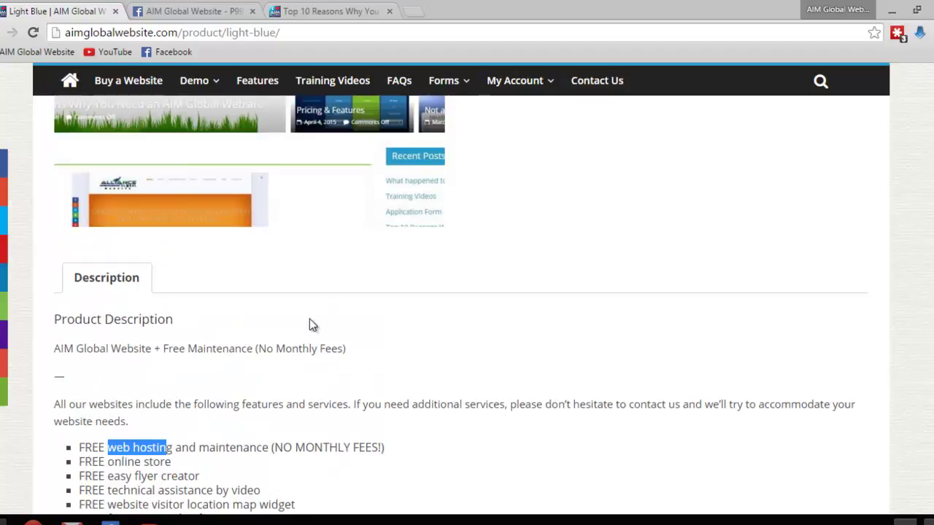
pyautogui.scroll(3, 424, 353)
pyautogui.scroll(2, 424, 353)
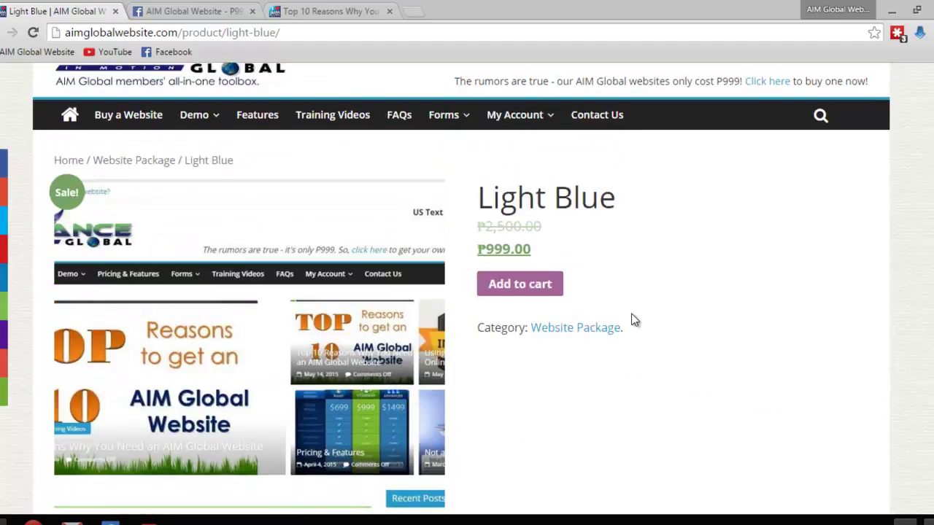
pyautogui.scroll(1, 631, 309)
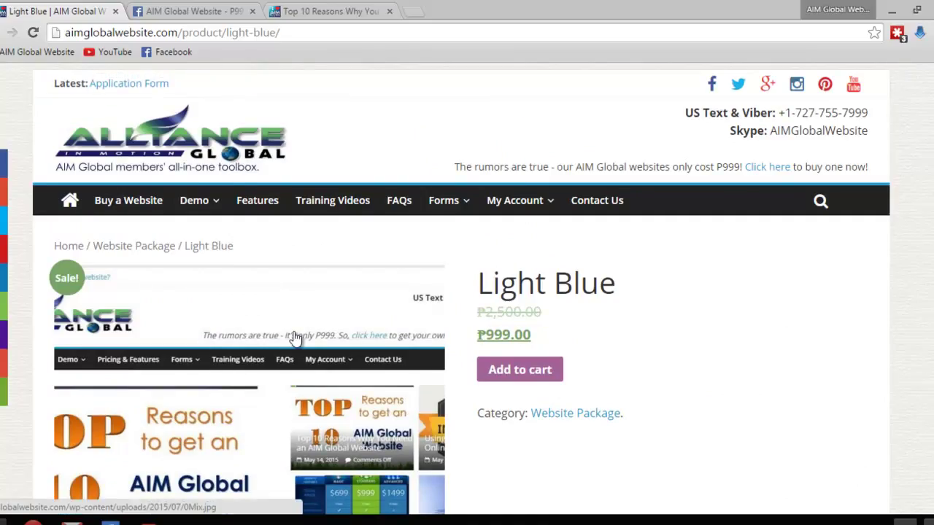
pyautogui.scroll(-1, 343, 303)
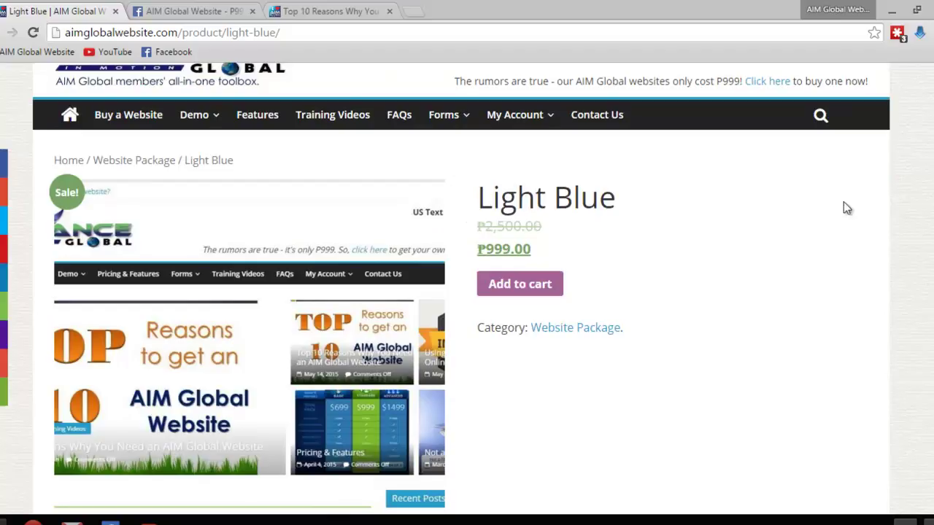
# Add the Light Blue package to the cart and review the ₱999.00 cart
pyautogui.click(518, 285)
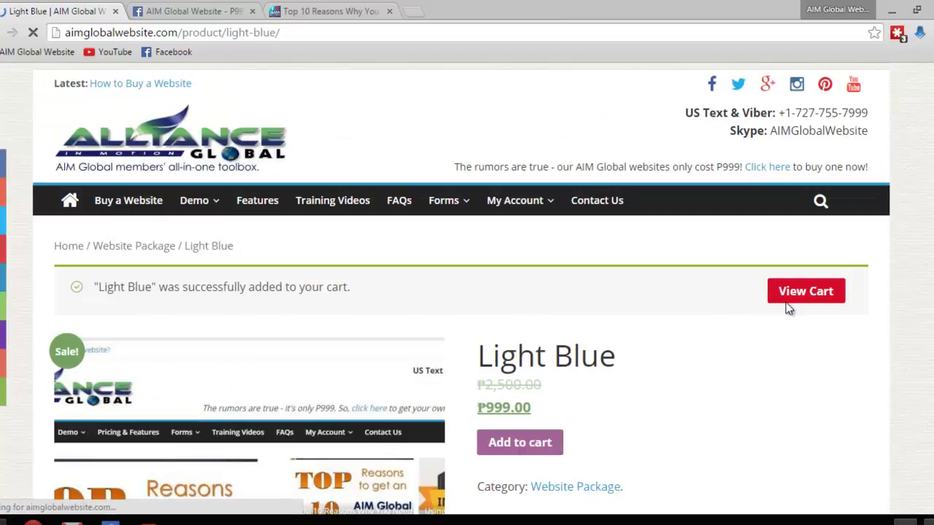
pyautogui.click(798, 290)
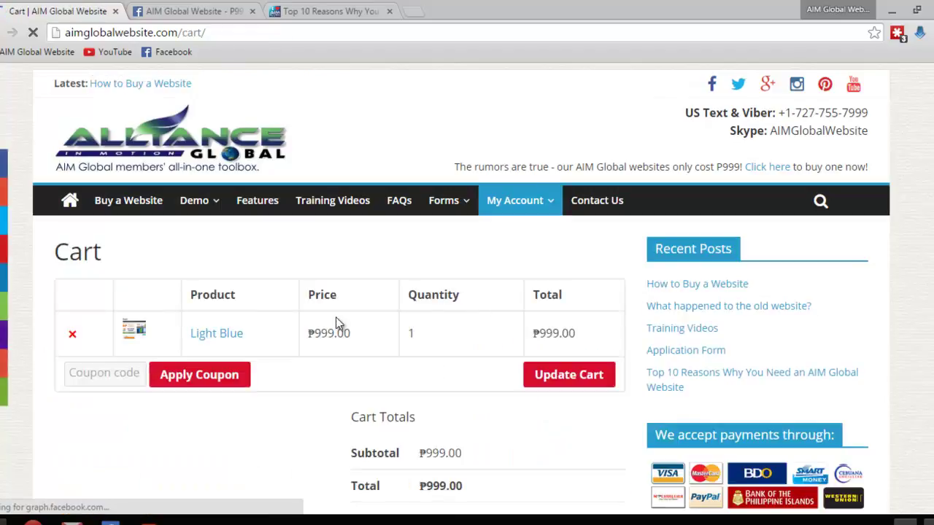
pyautogui.scroll(-1, 335, 323)
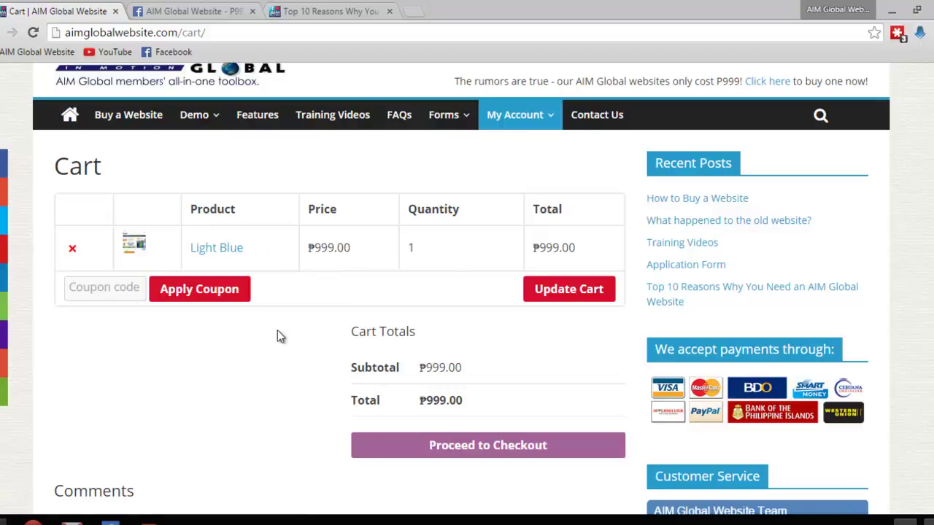
pyautogui.scroll(-1, 426, 407)
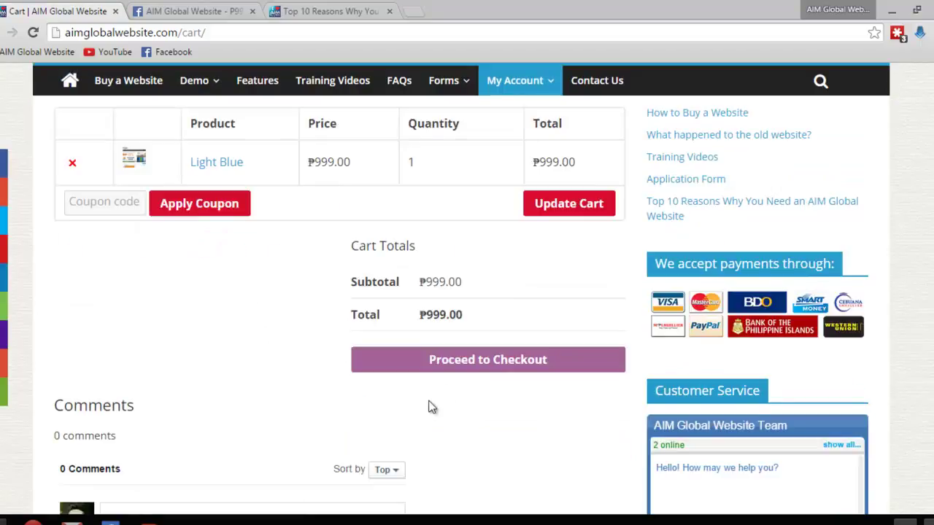
pyautogui.click(456, 367)
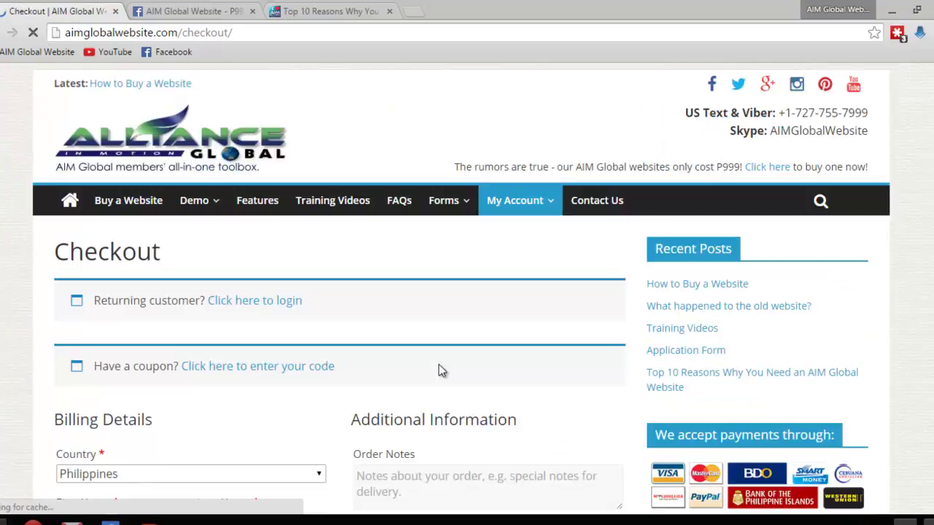
pyautogui.scroll(-2, 432, 348)
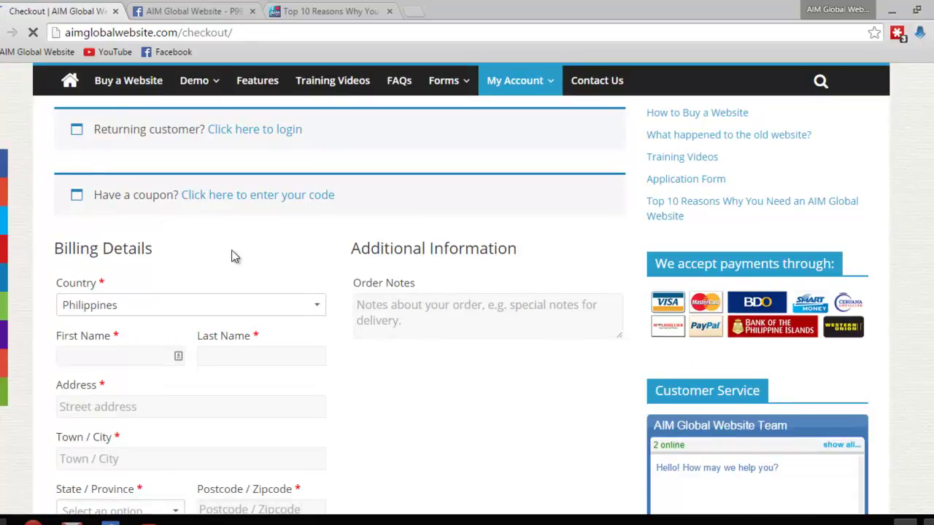
pyautogui.click(320, 310)
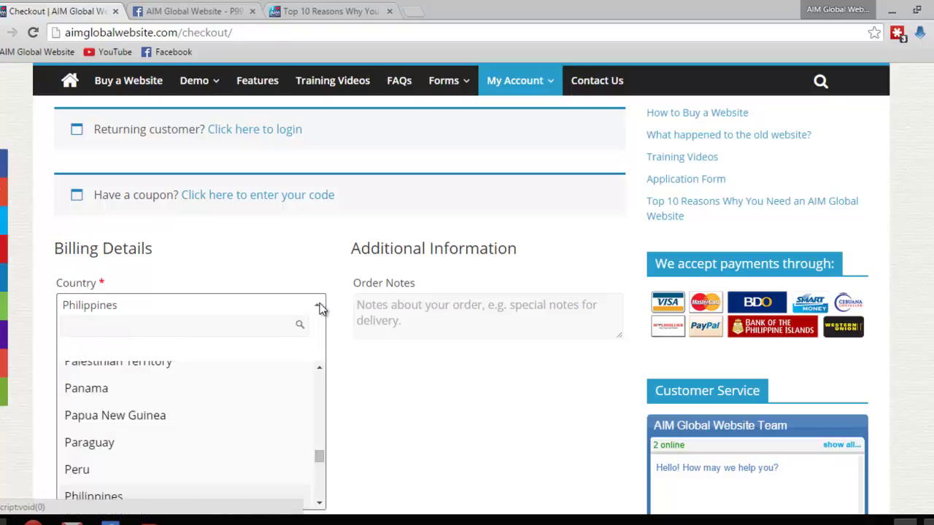
pyautogui.scroll(-2, 241, 372)
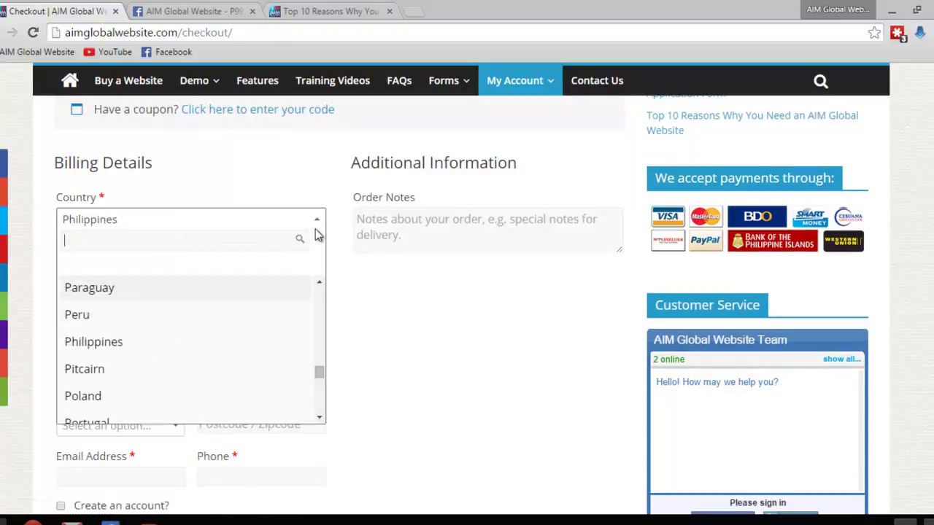
pyautogui.scroll(-10, 253, 329)
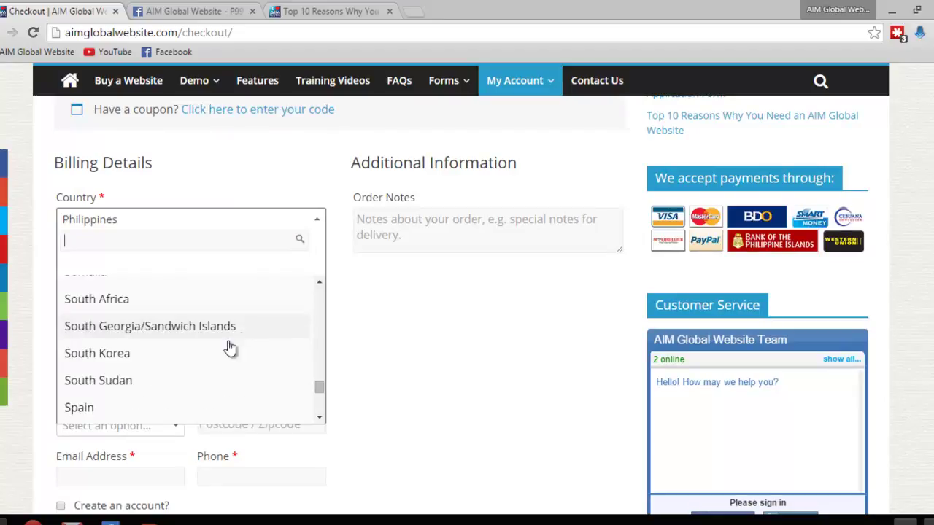
pyautogui.scroll(-5, 223, 352)
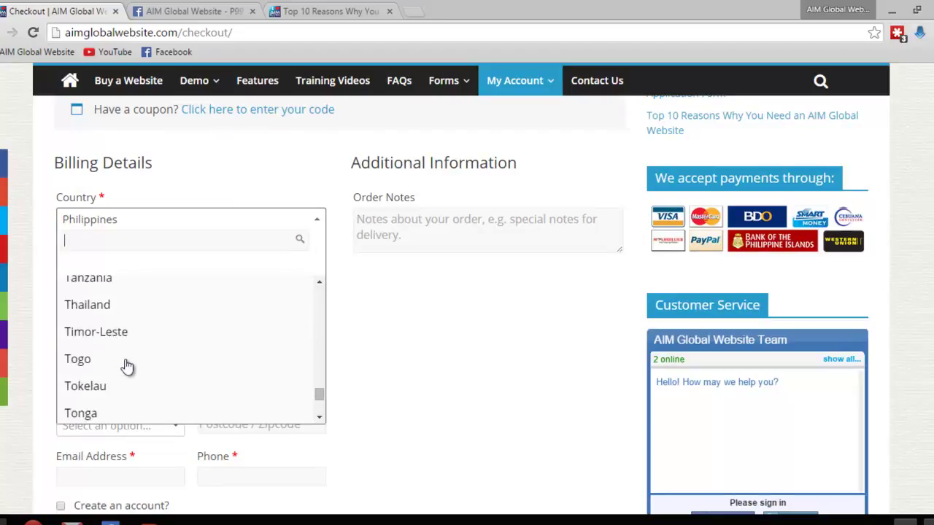
pyautogui.scroll(-1, 121, 361)
pyautogui.scroll(-2, 102, 387)
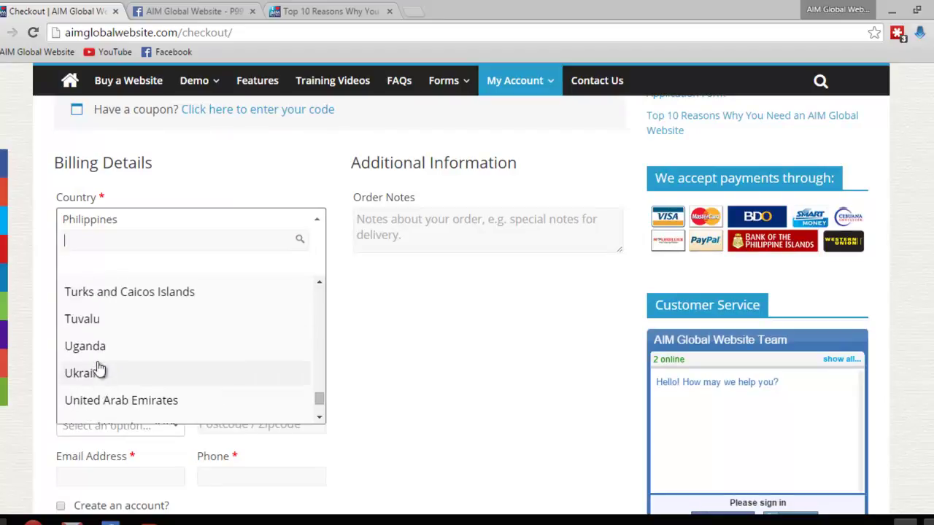
pyautogui.click(95, 356)
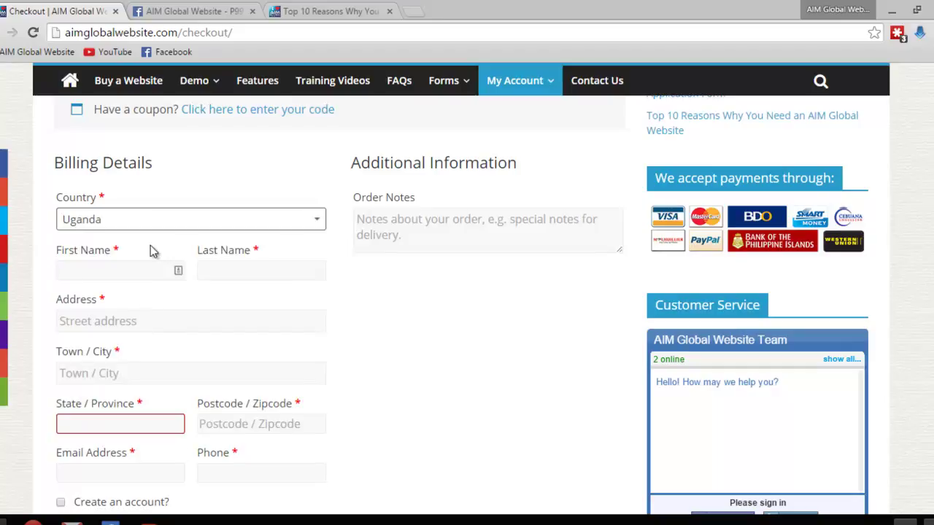
pyautogui.click(290, 227)
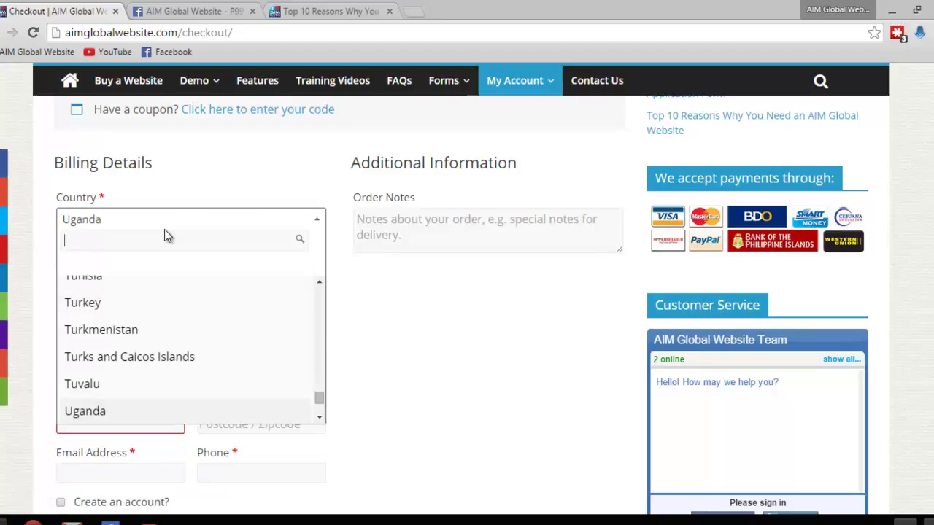
pyautogui.write('Philip')
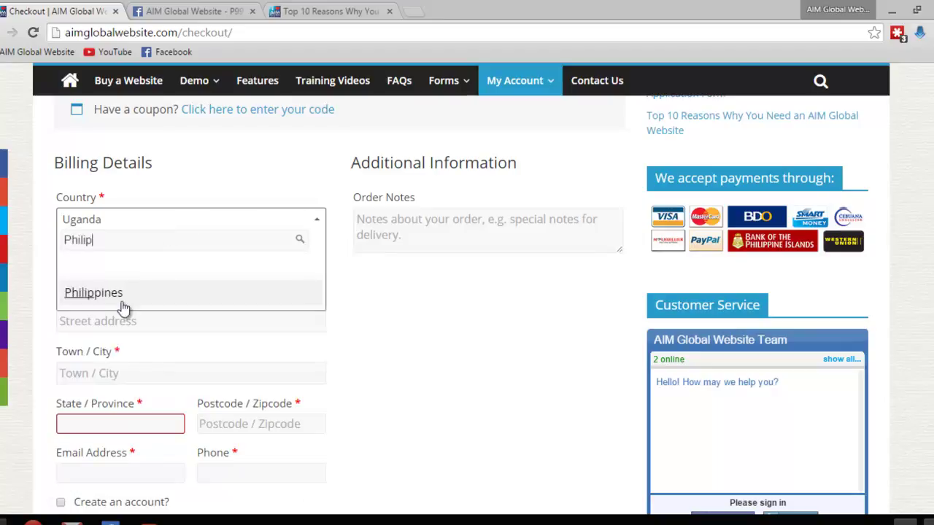
pyautogui.click(112, 300)
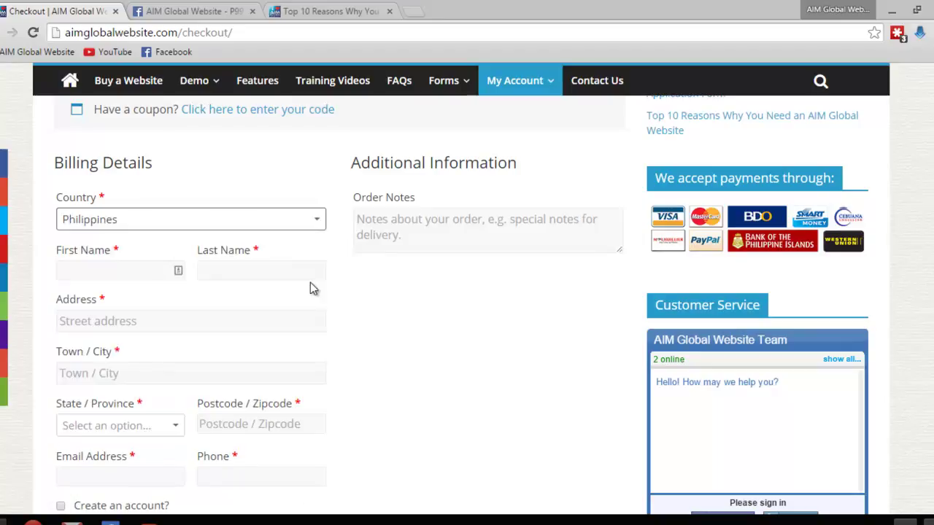
pyautogui.click(74, 270)
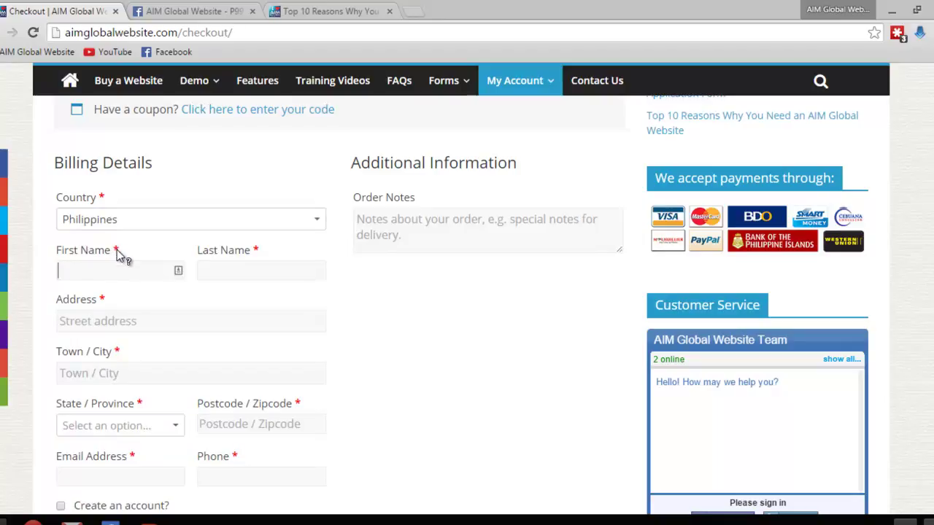
pyautogui.moveTo(105, 197); pyautogui.dragTo(101, 199)
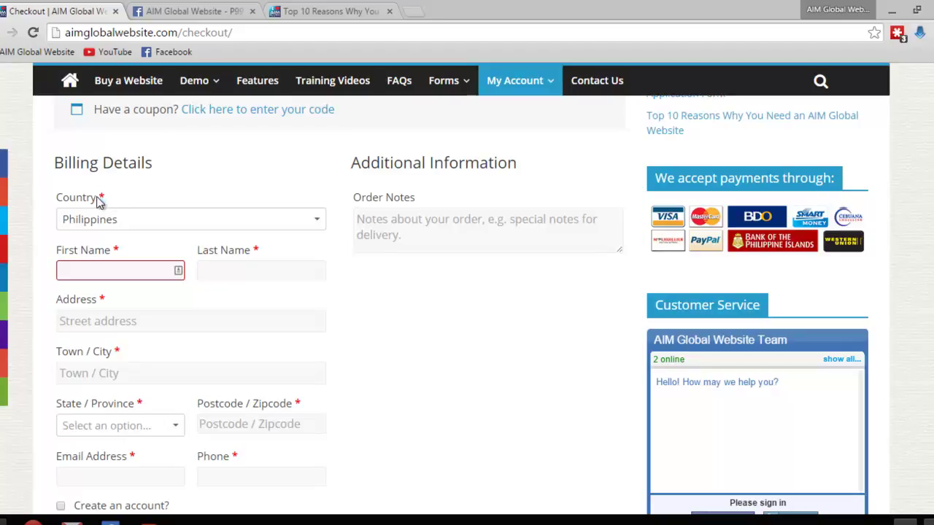
pyautogui.click(133, 200)
# Enter the billing first and last name, street address, town, province and postcode
pyautogui.press('Tab')
pyautogui.press('Tab')
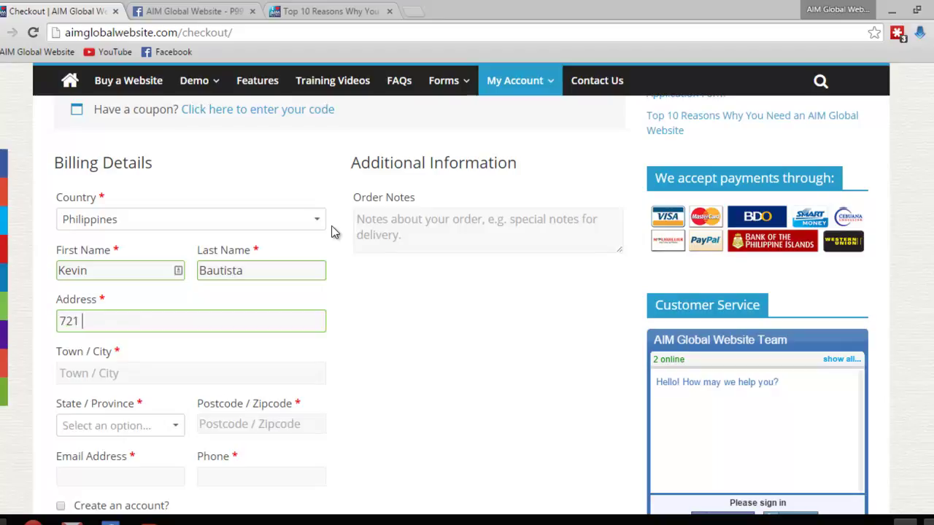
pyautogui.press('Tab')
pyautogui.write('Calbayog')
pyautogui.press('Tab')
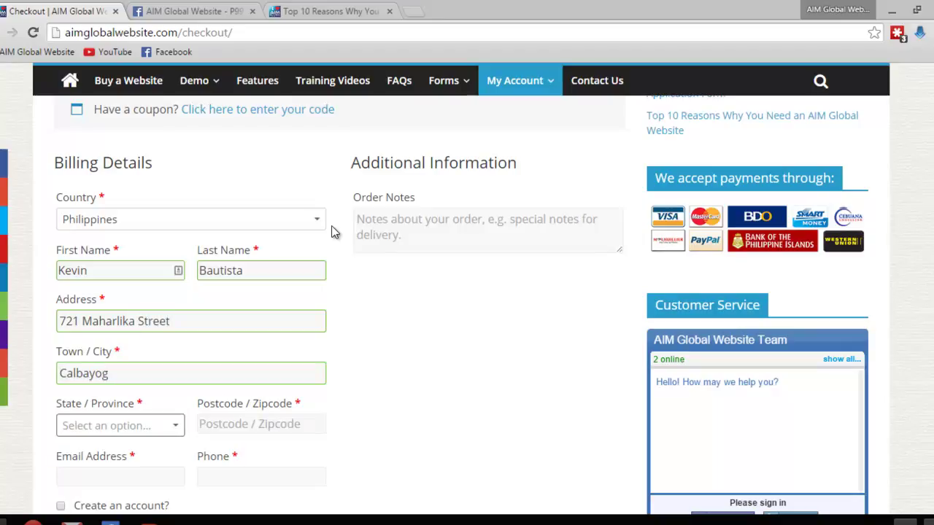
pyautogui.write('Bula')
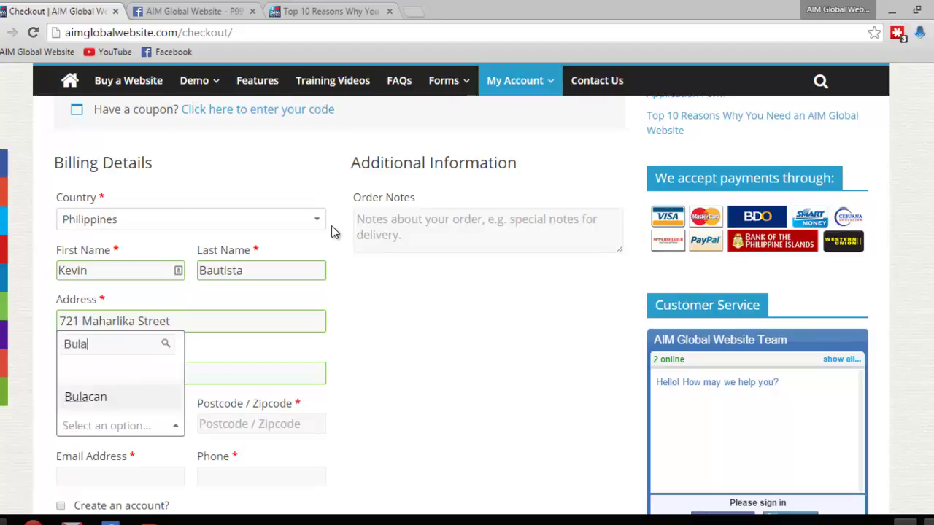
pyautogui.click(98, 396)
pyautogui.click(229, 423)
pyautogui.write('2001')
# Enter the billing e-mail address and phone number
pyautogui.scroll(-2, 458, 417)
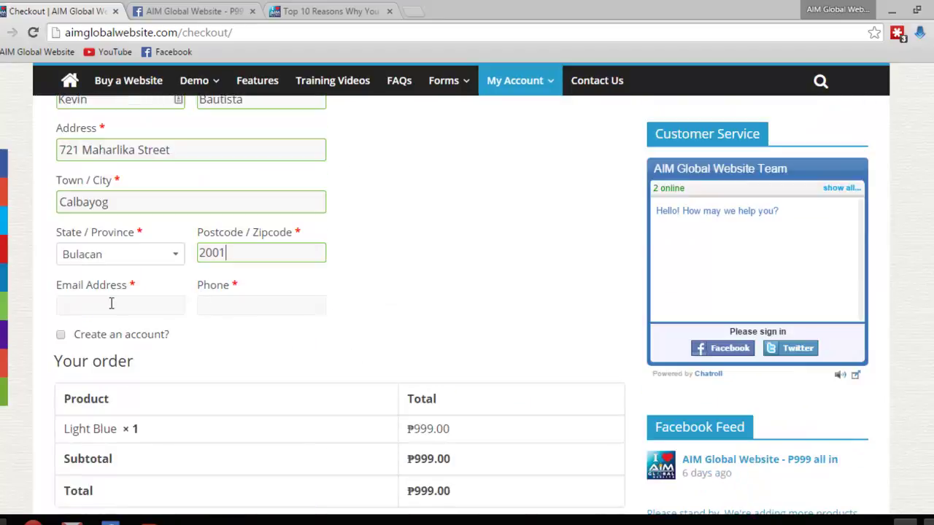
pyautogui.click(110, 304)
pyautogui.press('Tab')
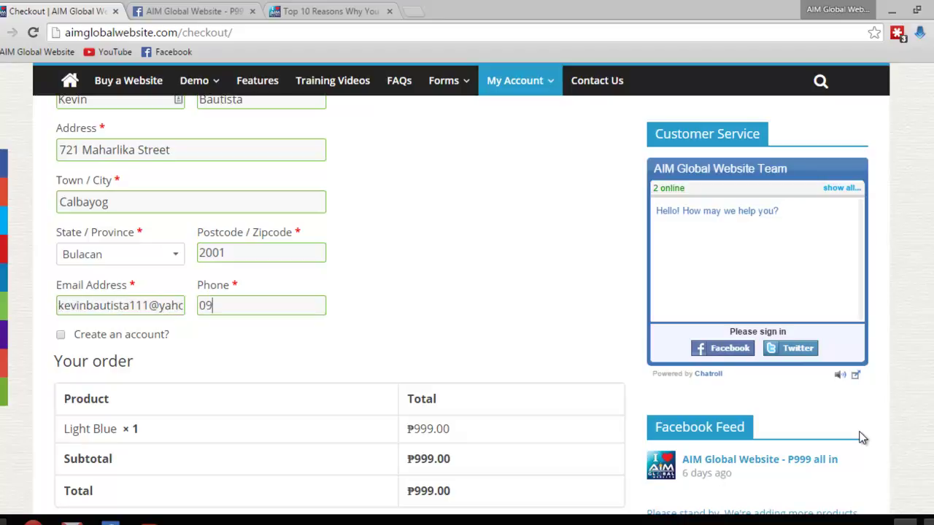
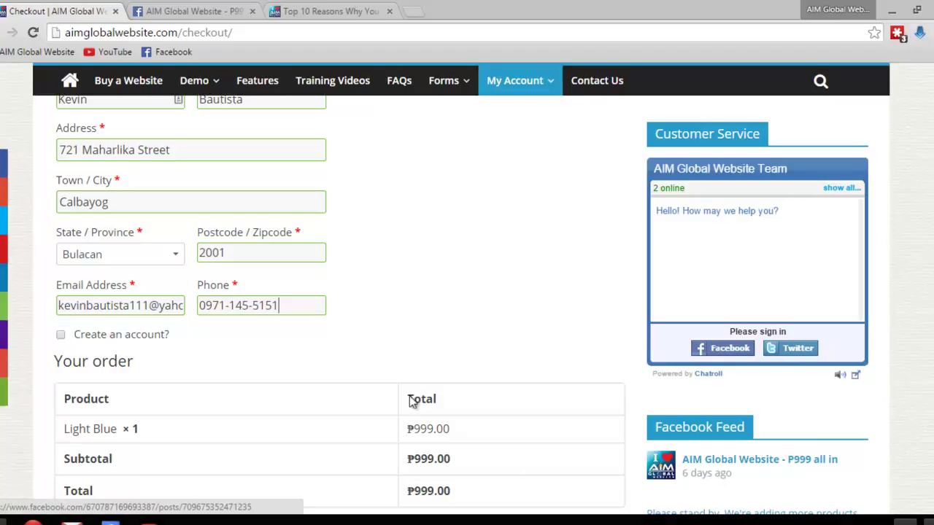
# Scroll down to the checkout's payment options
pyautogui.scroll(-3, 399, 339)
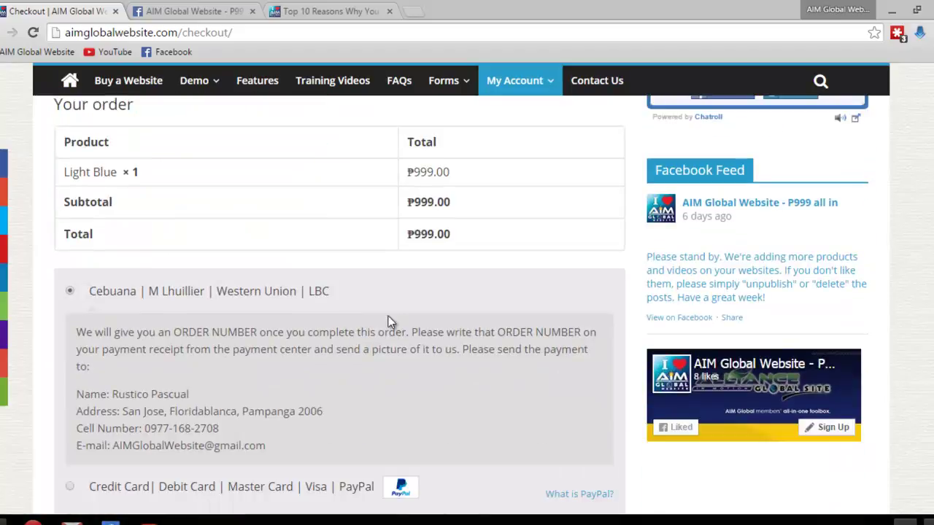
pyautogui.scroll(-1, 389, 316)
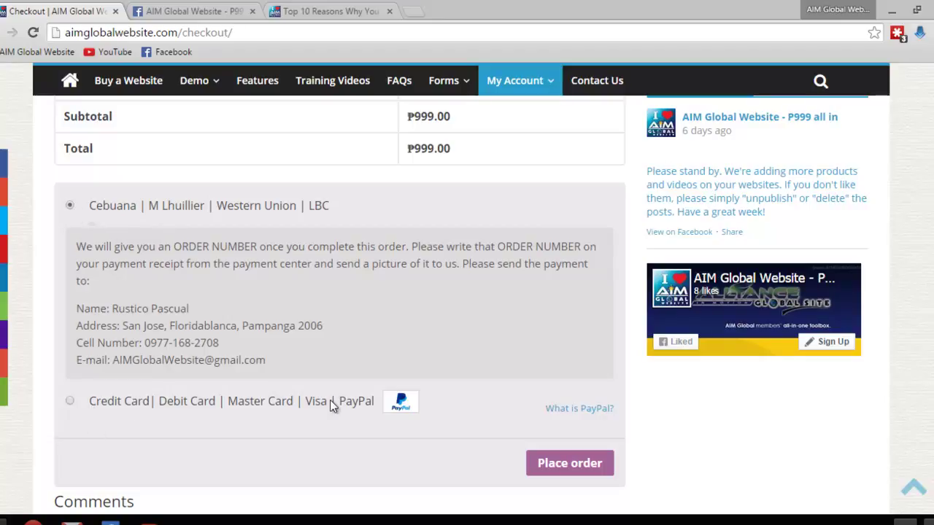
# Choose Credit Card | Debit Card | Master Card | Visa | PayPal as the payment method
pyautogui.click(71, 402)
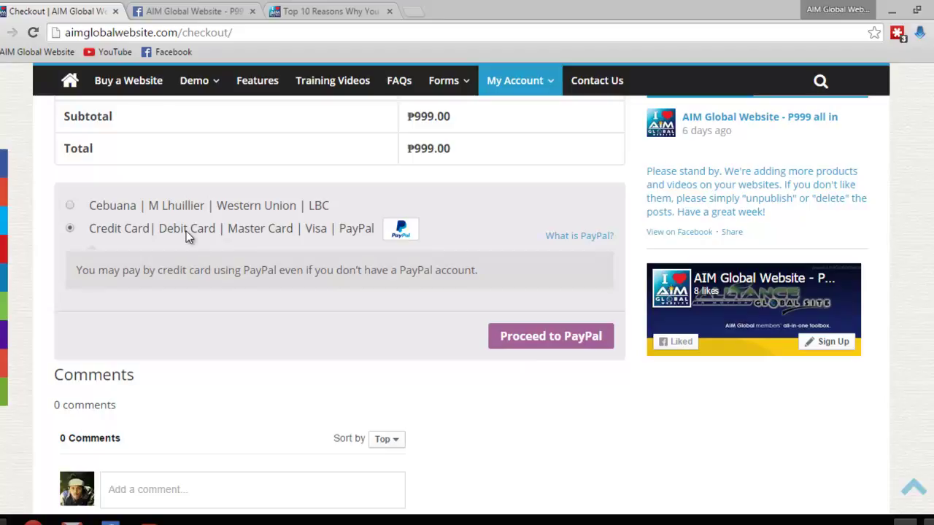
# Switch payment back to Cebuana | M Lhuillier | Western Union | LBC and highlight the payee's contact details
pyautogui.click(70, 206)
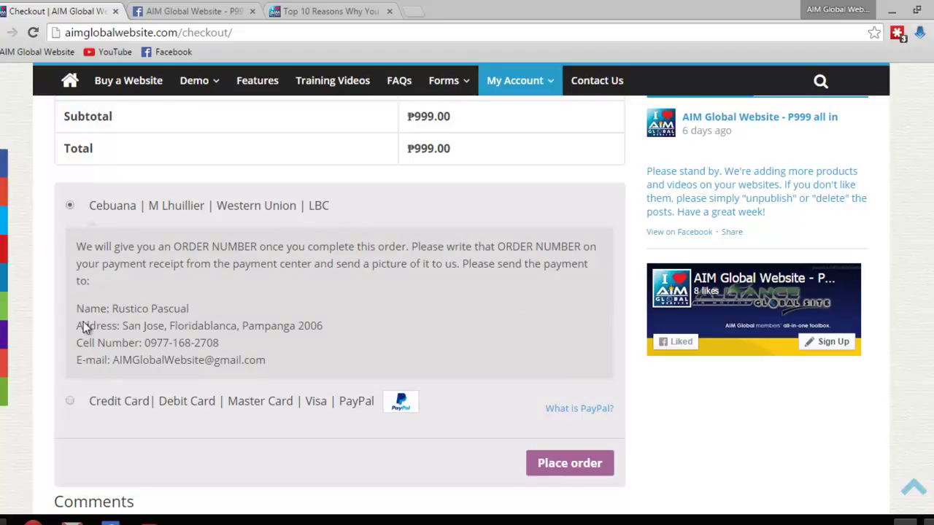
pyautogui.moveTo(79, 311); pyautogui.dragTo(274, 357)
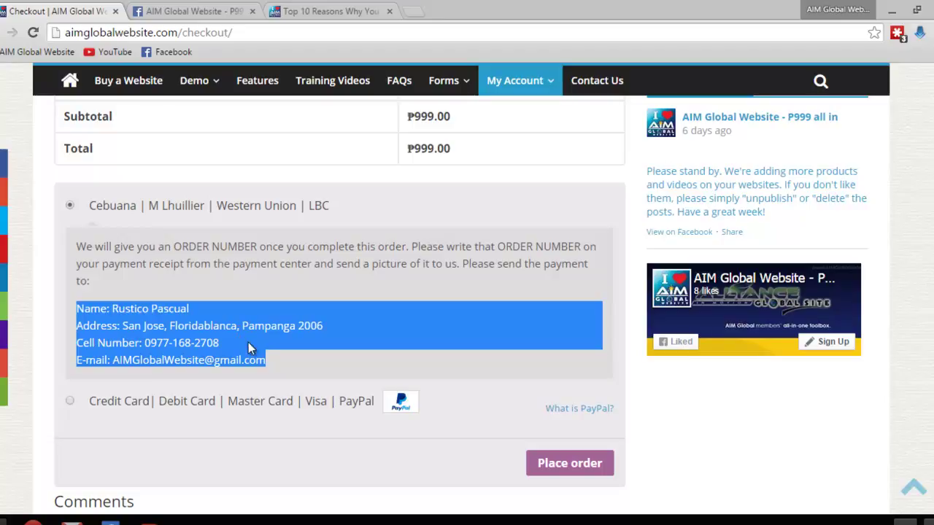
pyautogui.scroll(1, 314, 289)
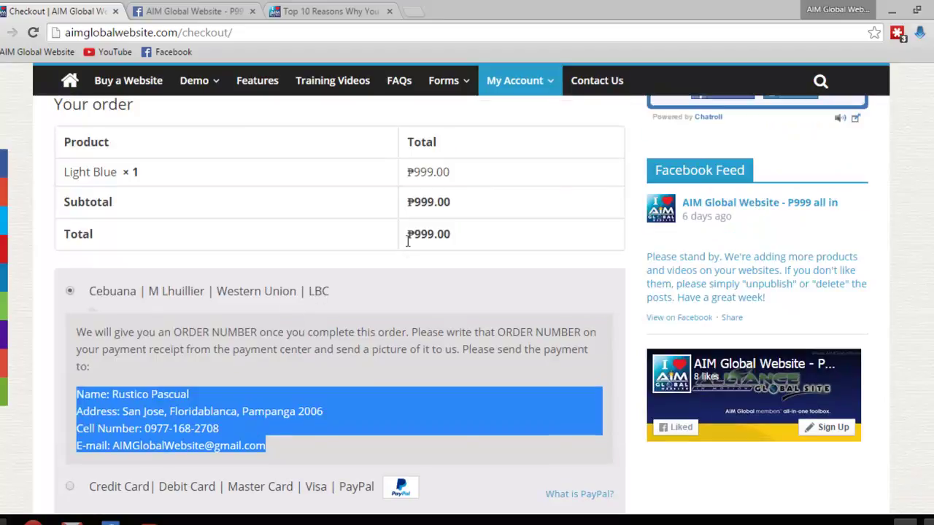
# Watch the Top 10 Reasons article's video full screen, then return to the checkout
pyautogui.click(329, 12)
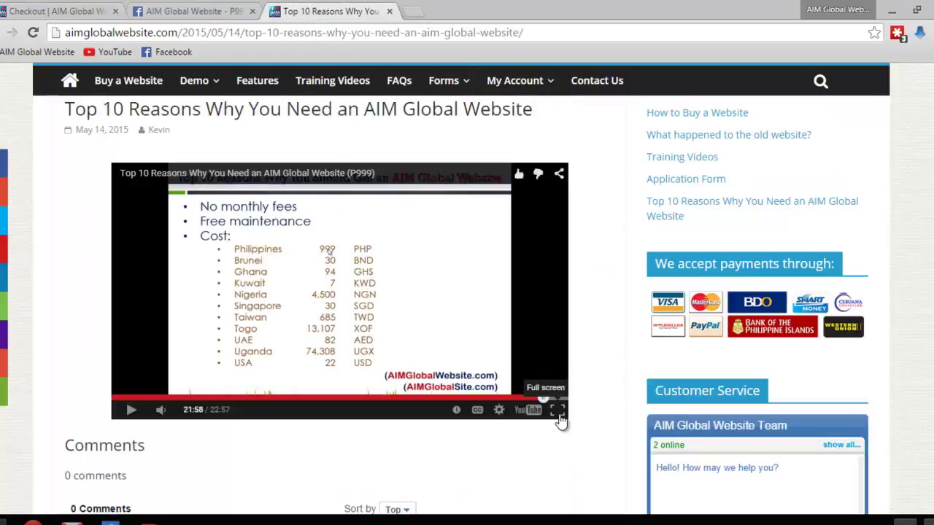
pyautogui.click(558, 411)
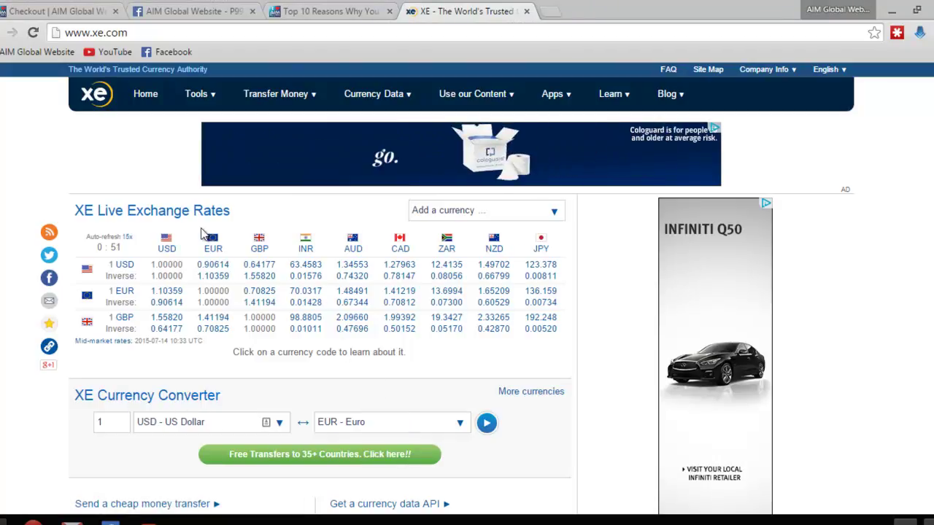
pyautogui.click(60, 12)
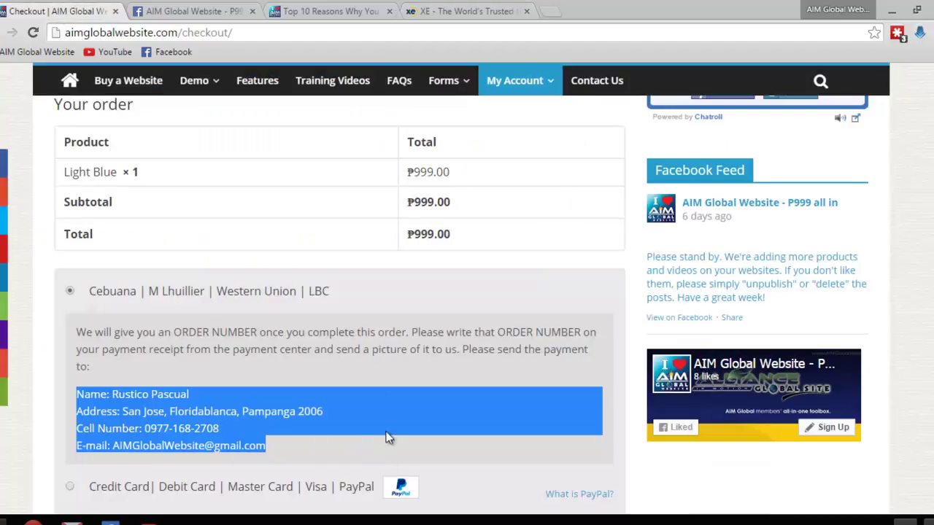
# Clear the address highlight and place the ₱999.00 Light Blue order
pyautogui.click(129, 335)
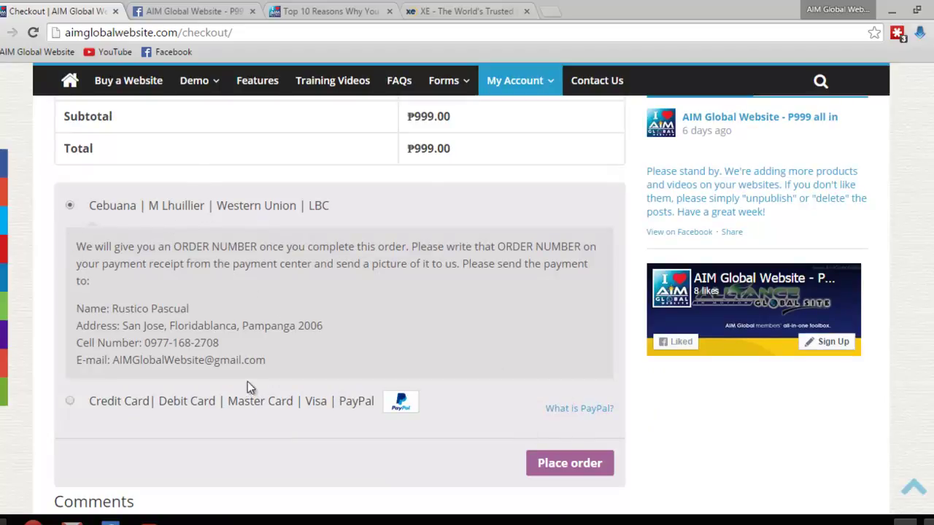
pyautogui.click(582, 470)
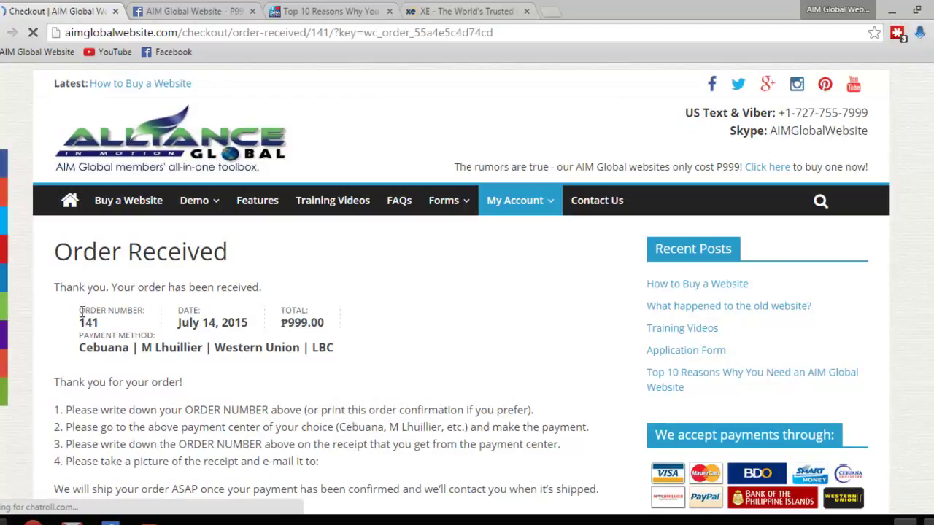
pyautogui.moveTo(80, 311); pyautogui.dragTo(100, 323)
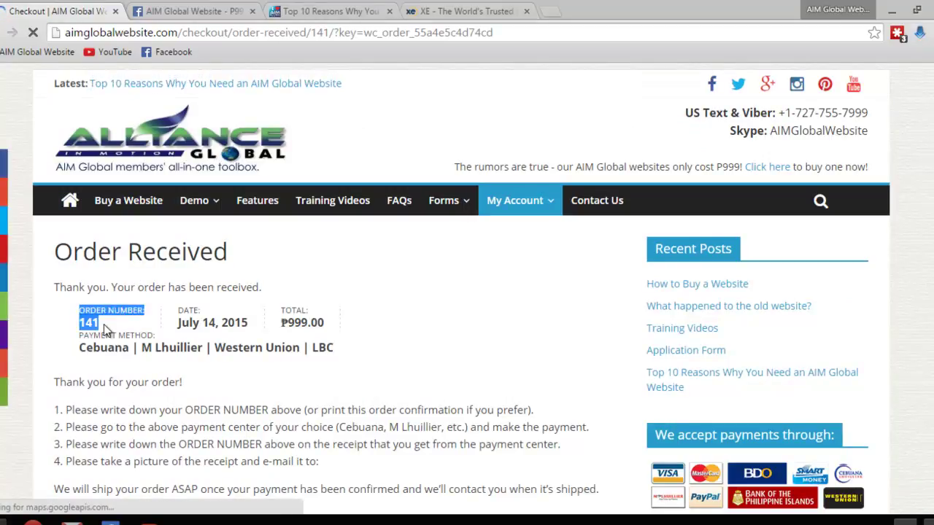
pyautogui.scroll(-1, 105, 329)
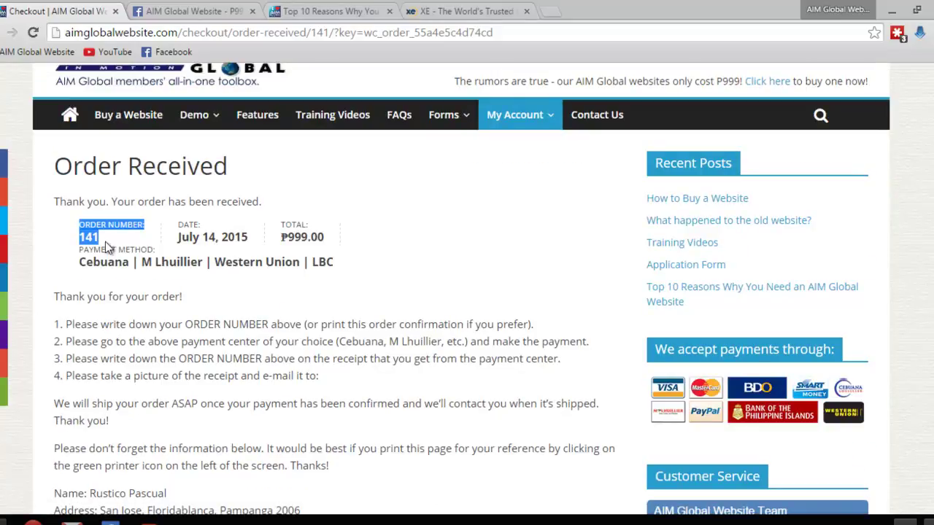
pyautogui.click(248, 316)
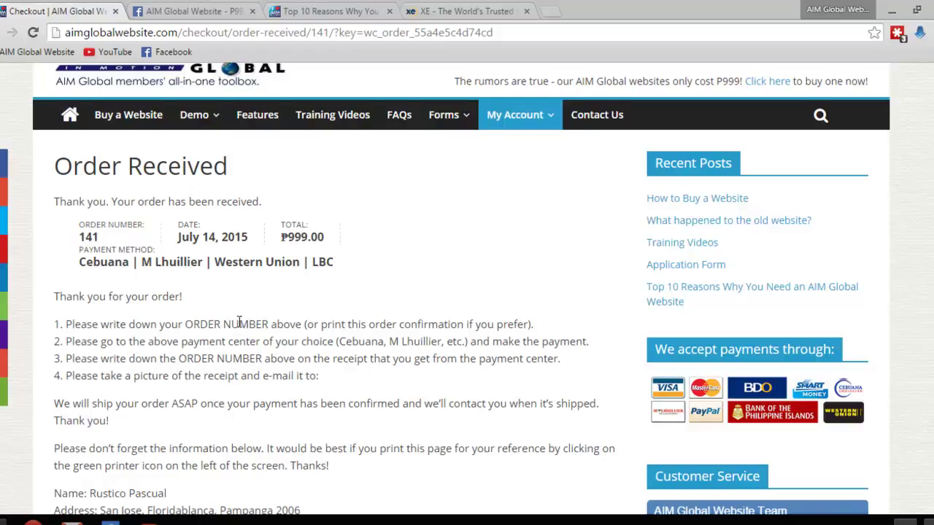
pyautogui.scroll(-1, 239, 321)
pyautogui.scroll(-1, 239, 322)
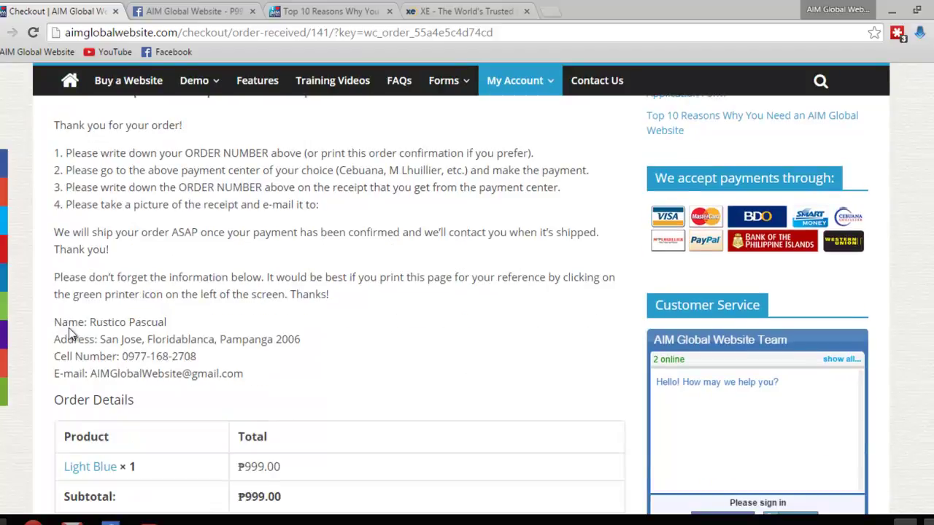
pyautogui.moveTo(55, 324); pyautogui.dragTo(248, 370)
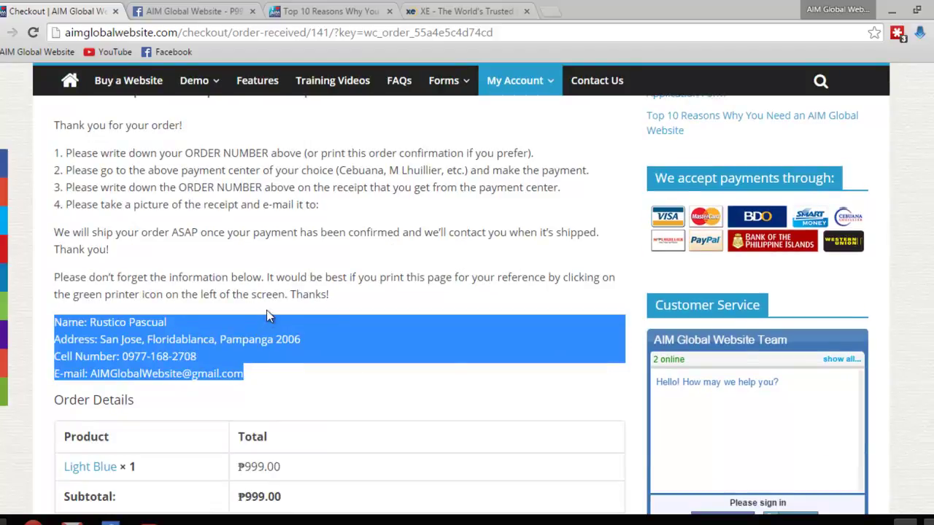
pyautogui.scroll(-2, 271, 305)
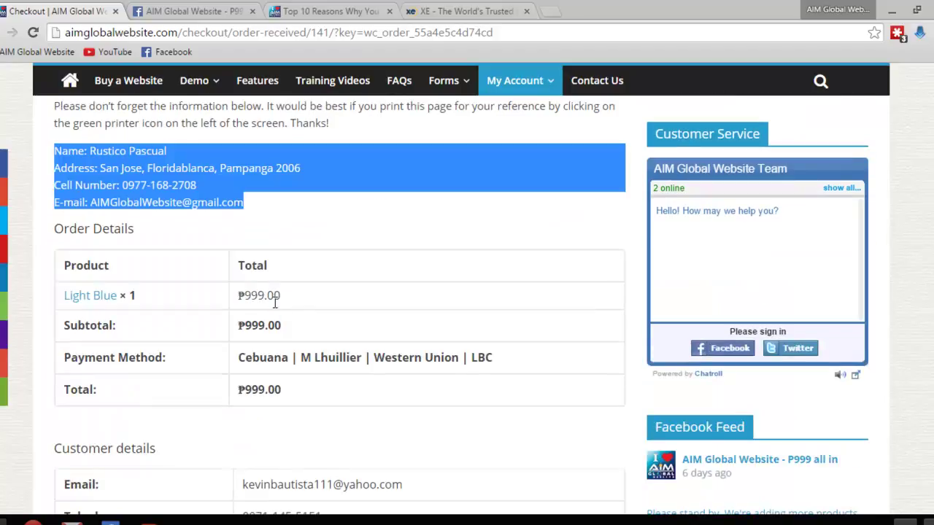
pyautogui.scroll(-2, 272, 305)
pyautogui.scroll(-1, 274, 307)
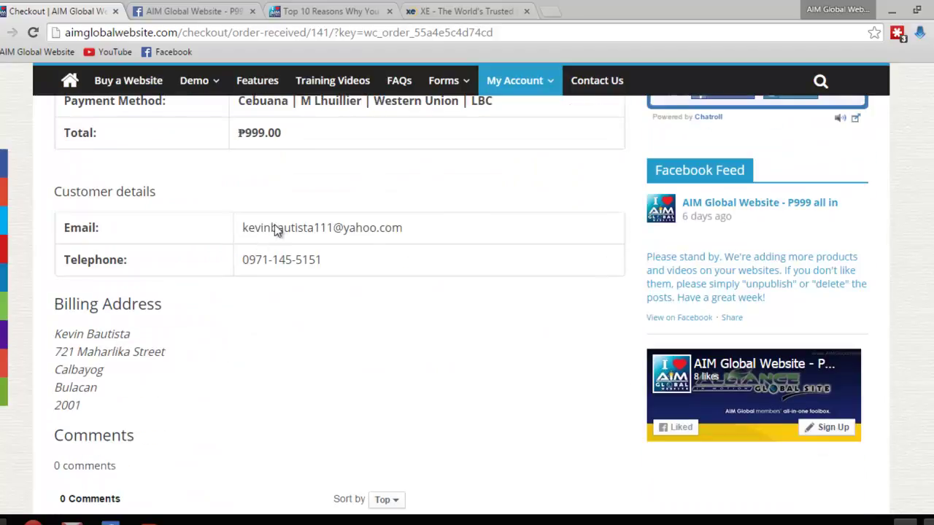
pyautogui.scroll(-1, 176, 383)
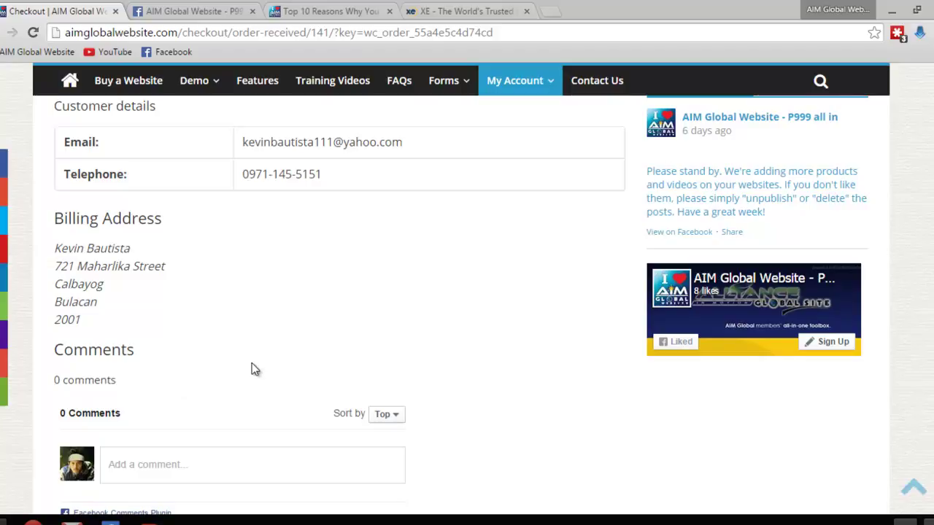
pyautogui.scroll(6, 251, 370)
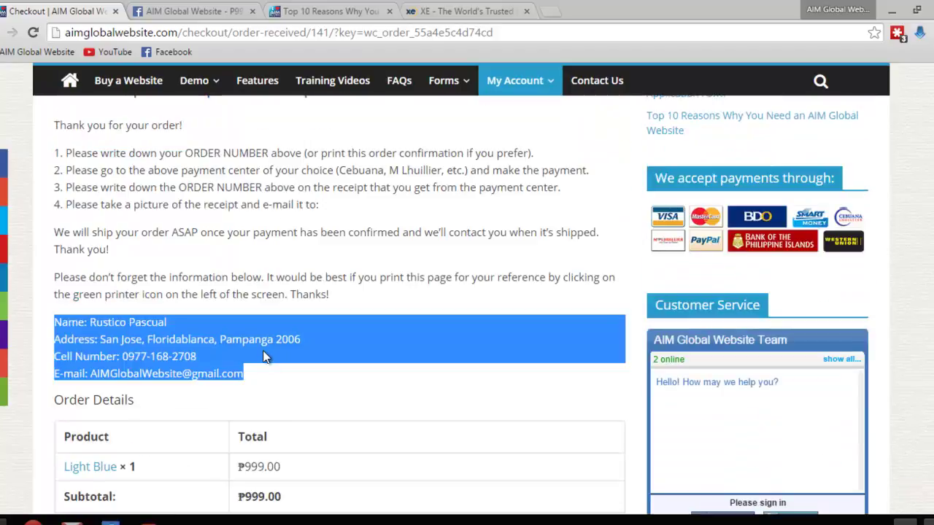
pyautogui.scroll(2, 267, 347)
pyautogui.click(307, 318)
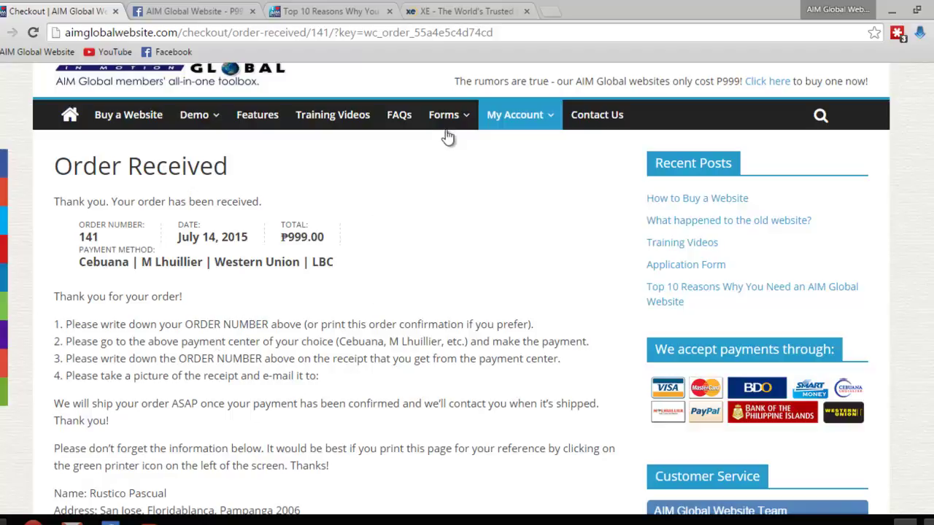
# Open Forms > Application Form and go to its preferred site name field
pyautogui.moveTo(446, 128)
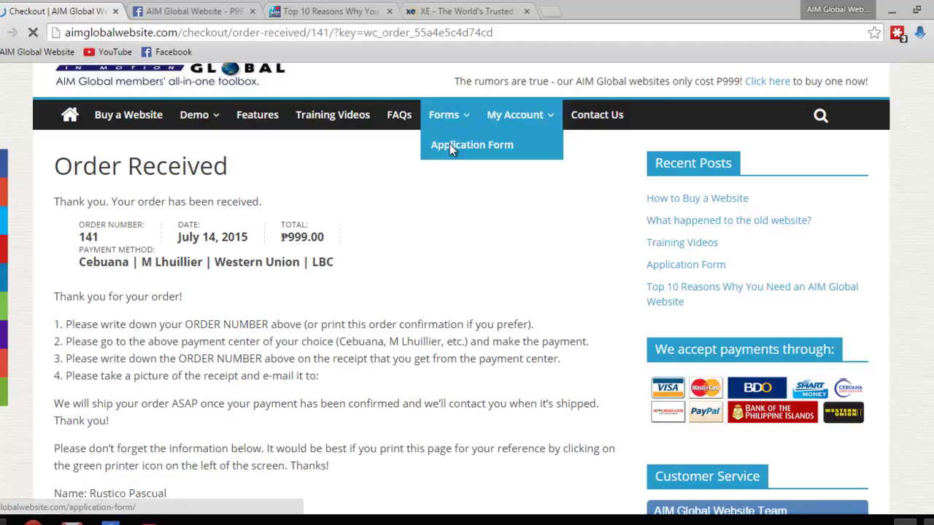
pyautogui.click(450, 145)
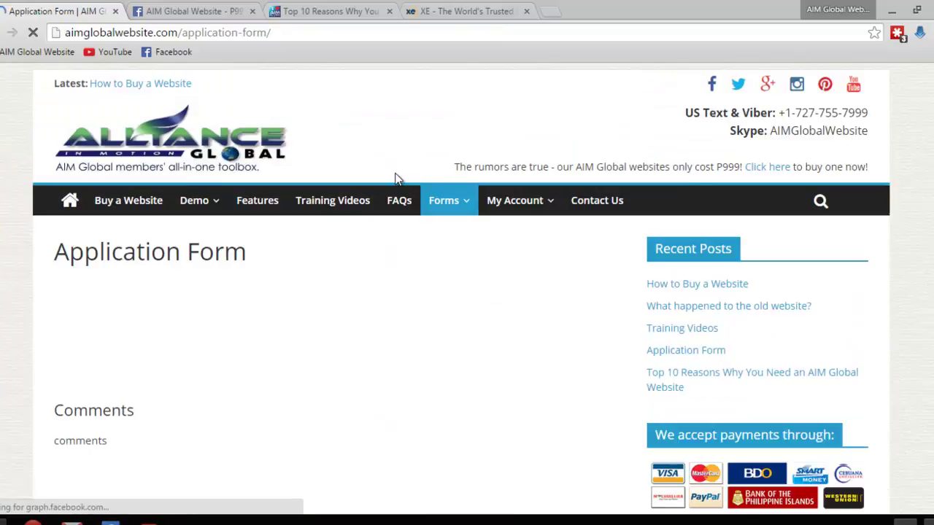
pyautogui.scroll(-1, 436, 285)
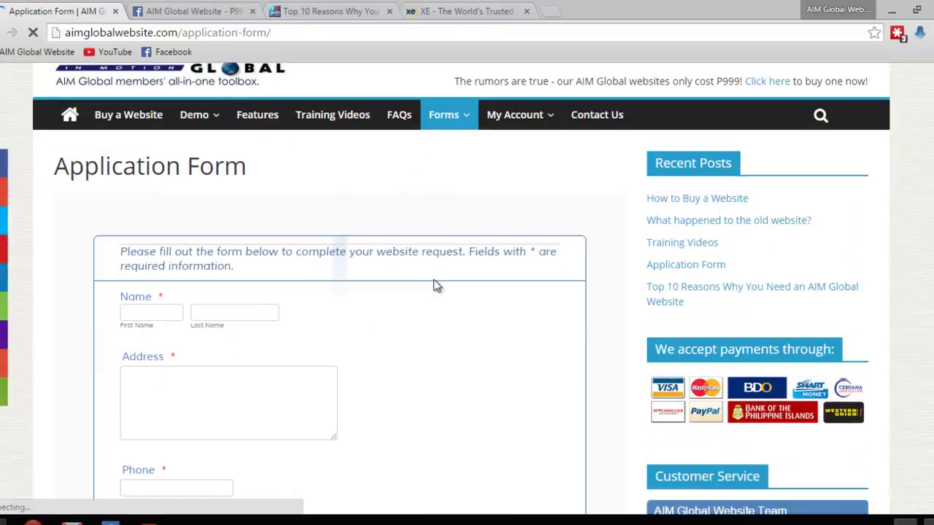
pyautogui.scroll(-1, 422, 276)
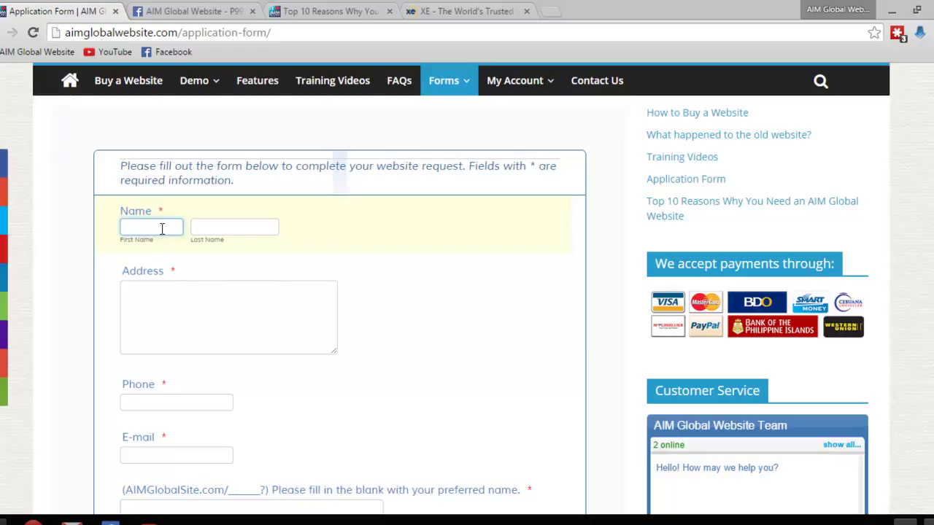
pyautogui.scroll(-3, 316, 310)
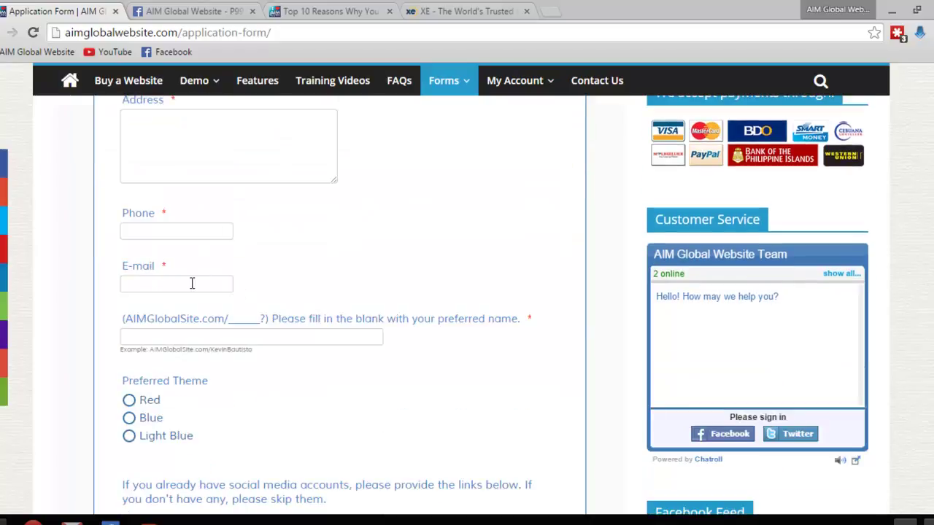
pyautogui.scroll(-1, 185, 332)
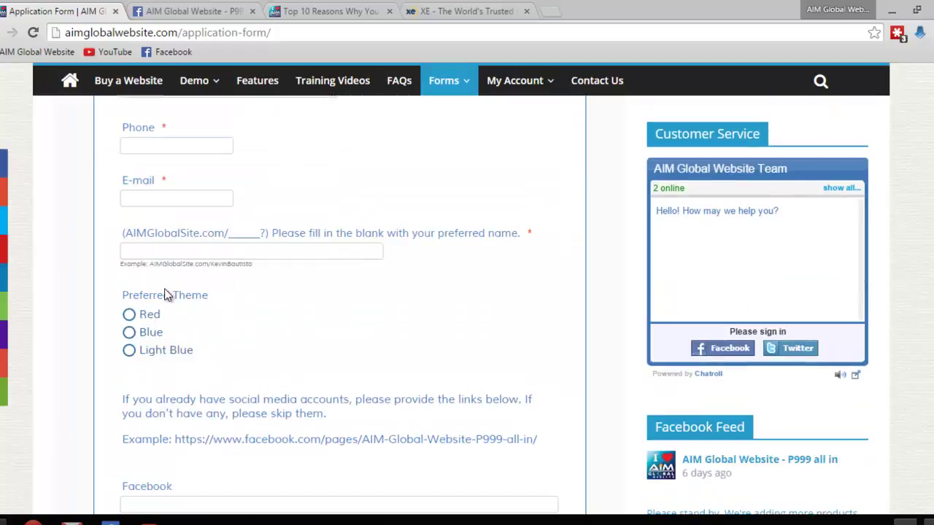
pyautogui.click(126, 264)
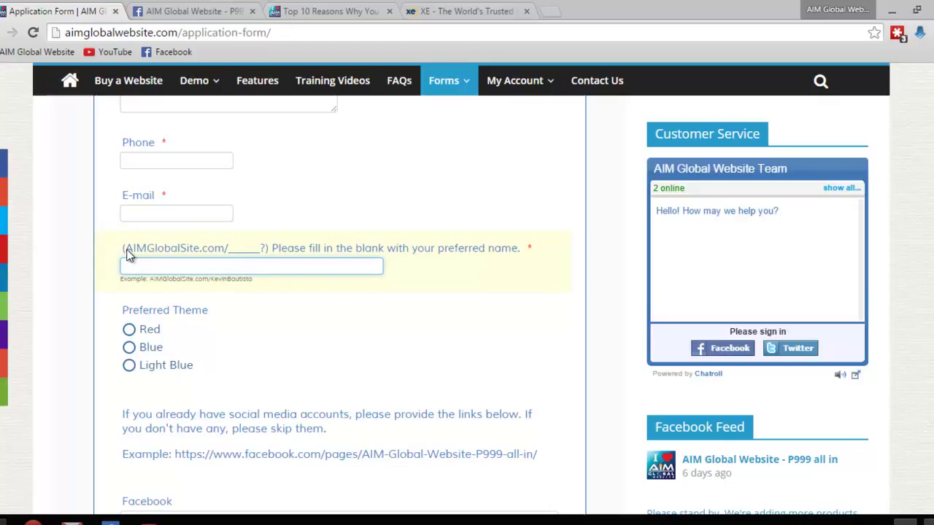
# Enter the applicant's preferred site name in the (AIMGlobalSite.com/____?) box, then scroll to the social media fields
pyautogui.moveTo(125, 249); pyautogui.dragTo(233, 256)
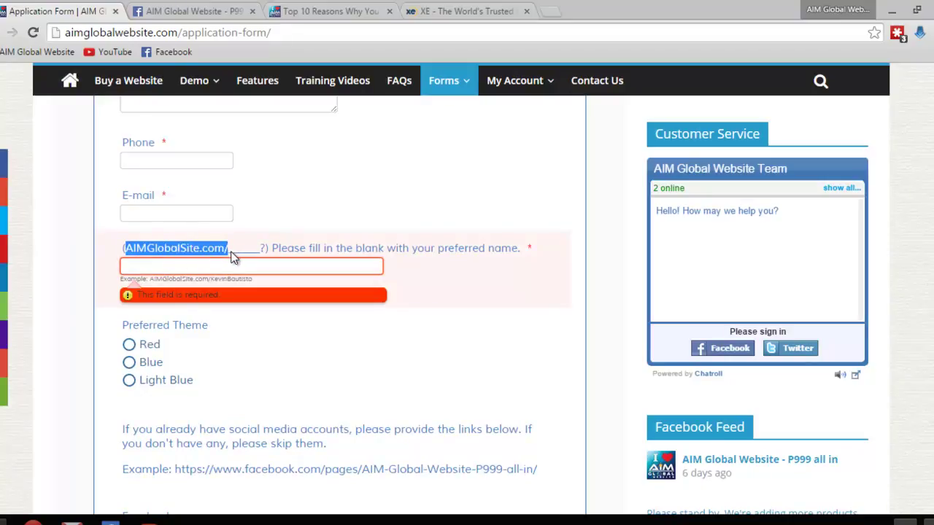
pyautogui.click(230, 253)
pyautogui.moveTo(230, 253); pyautogui.dragTo(261, 253)
pyautogui.click(252, 263)
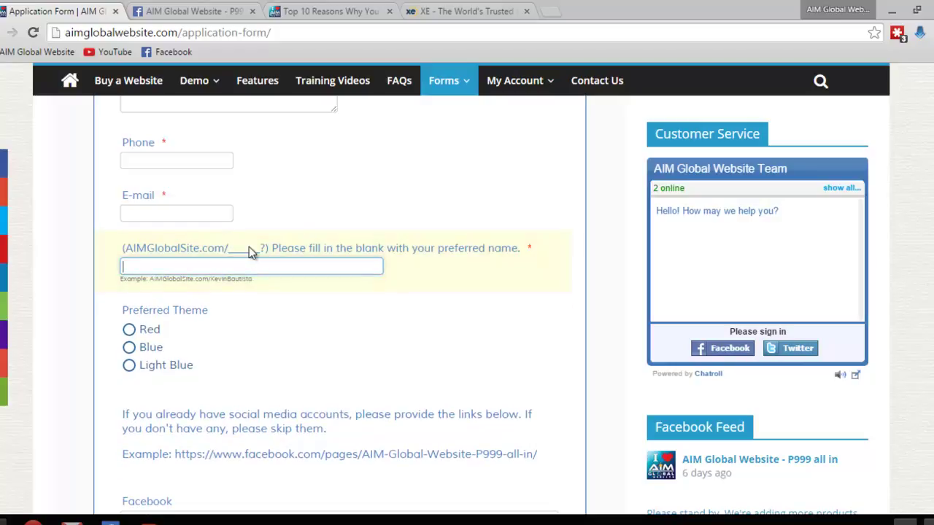
pyautogui.moveTo(230, 250); pyautogui.dragTo(259, 251)
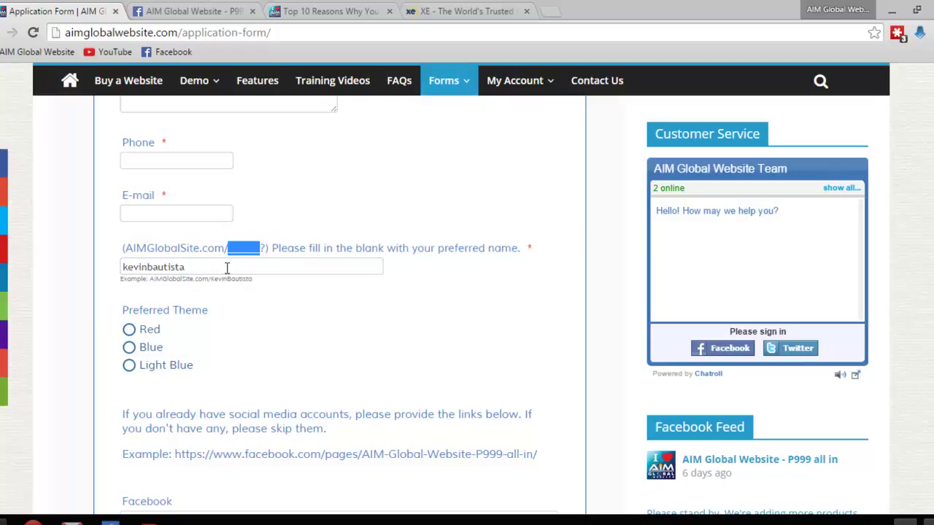
pyautogui.click(227, 268)
pyautogui.scroll(-1, 230, 281)
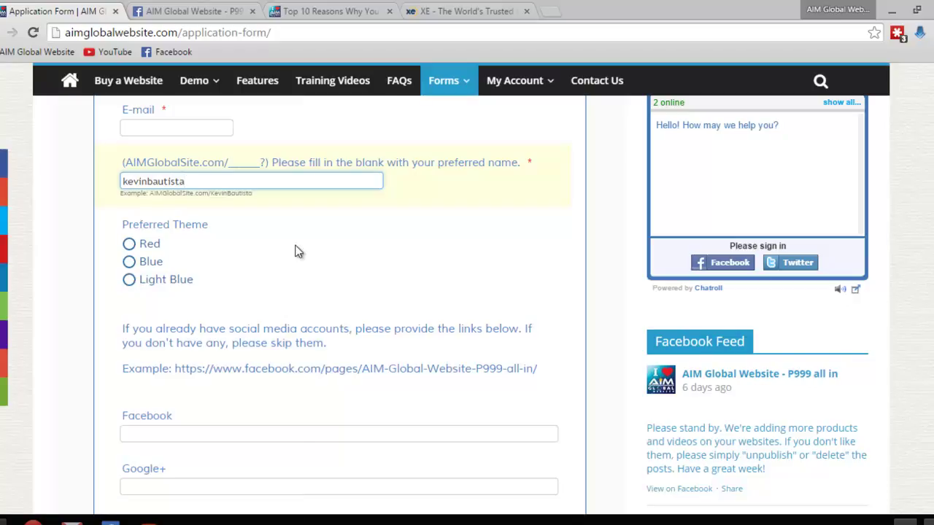
pyautogui.moveTo(180, 84)
pyautogui.scroll(-1, 306, 263)
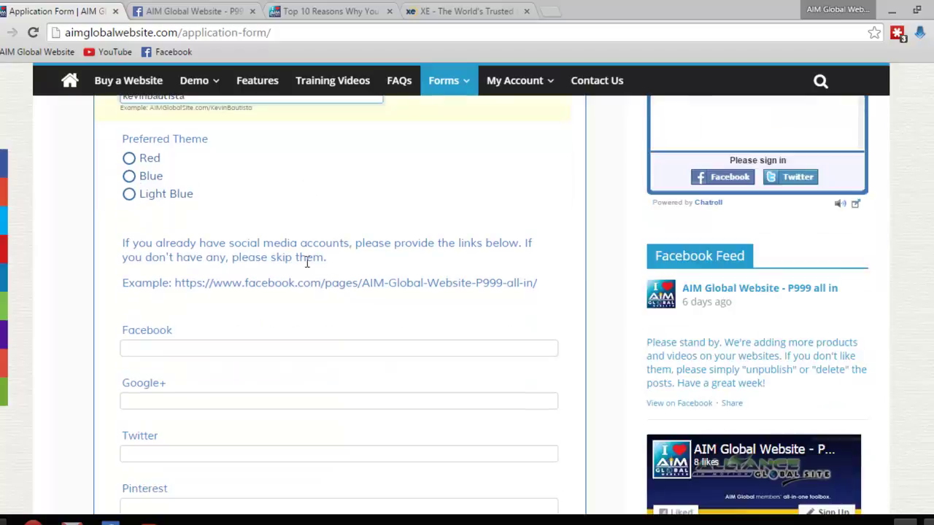
pyautogui.scroll(-1, 303, 270)
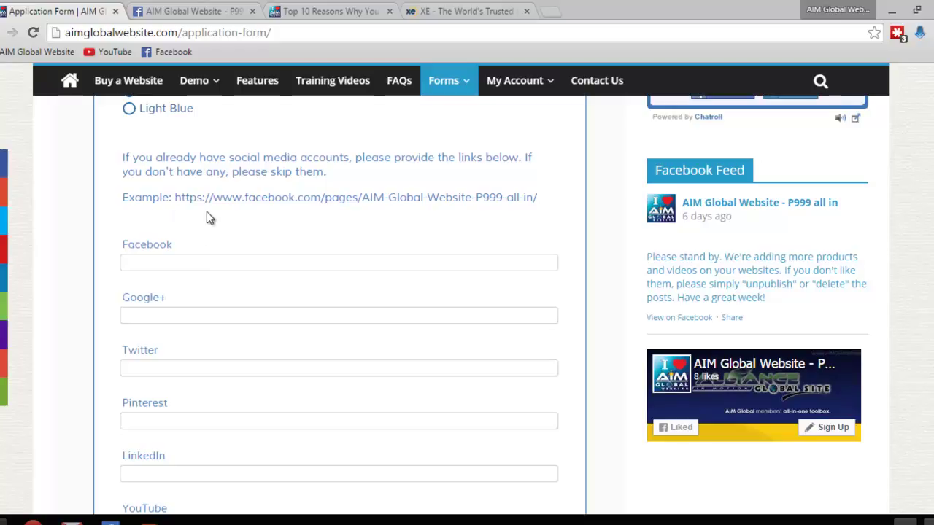
pyautogui.click(173, 264)
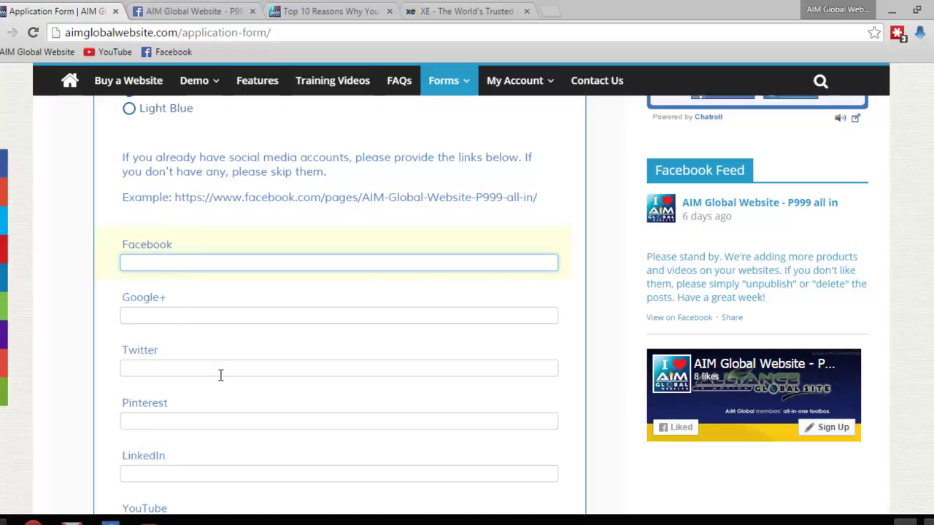
pyautogui.scroll(-1, 220, 374)
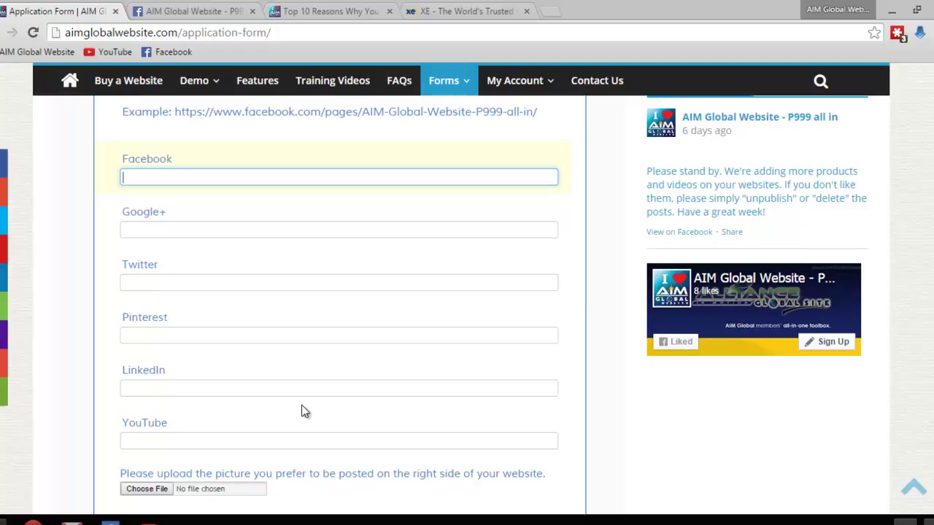
pyautogui.scroll(15, 289, 369)
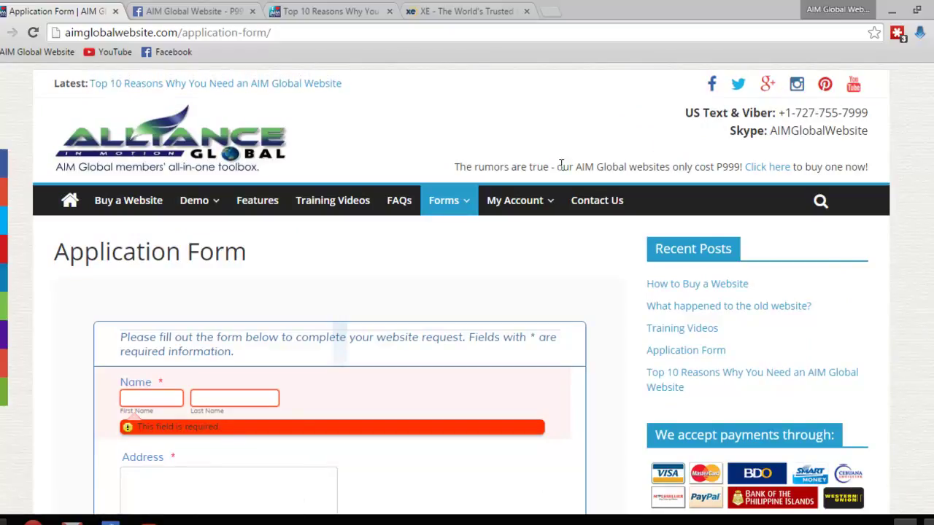
pyautogui.scroll(-3, 559, 175)
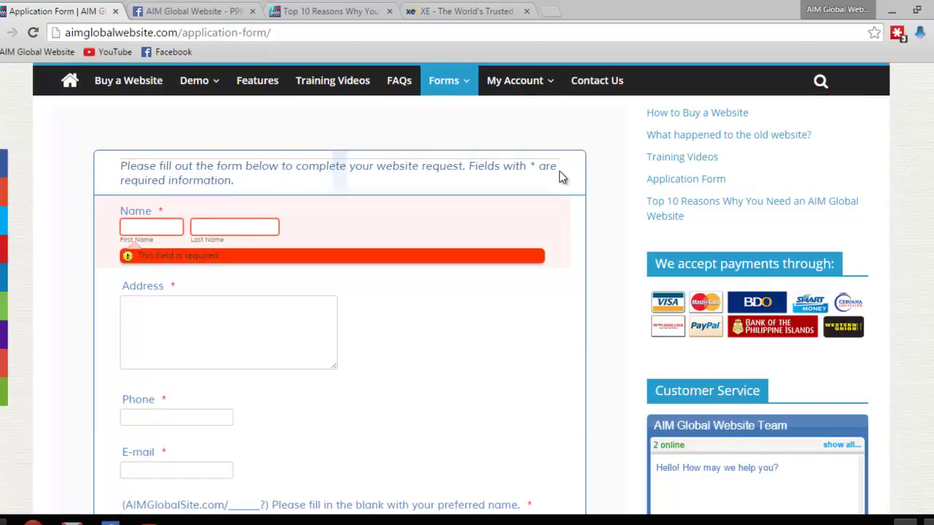
pyautogui.scroll(-4, 457, 208)
pyautogui.scroll(-5, 317, 216)
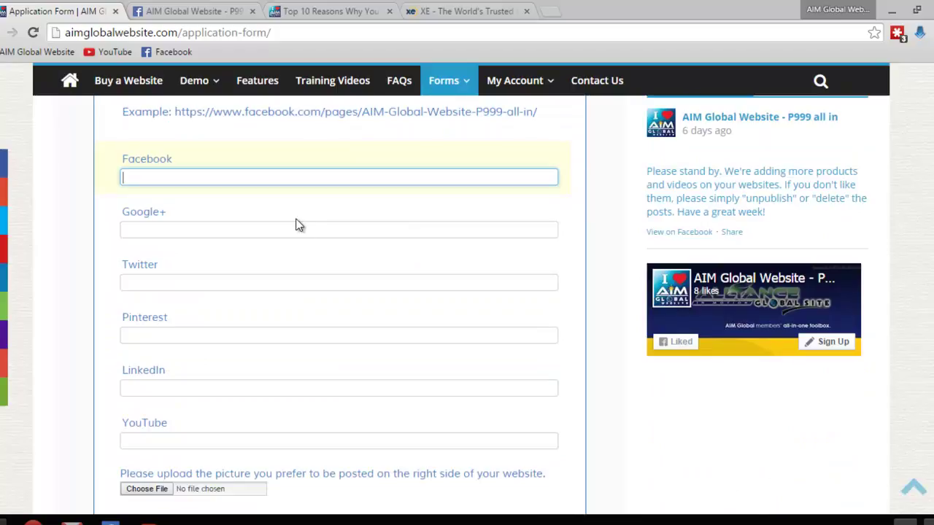
pyautogui.click(292, 229)
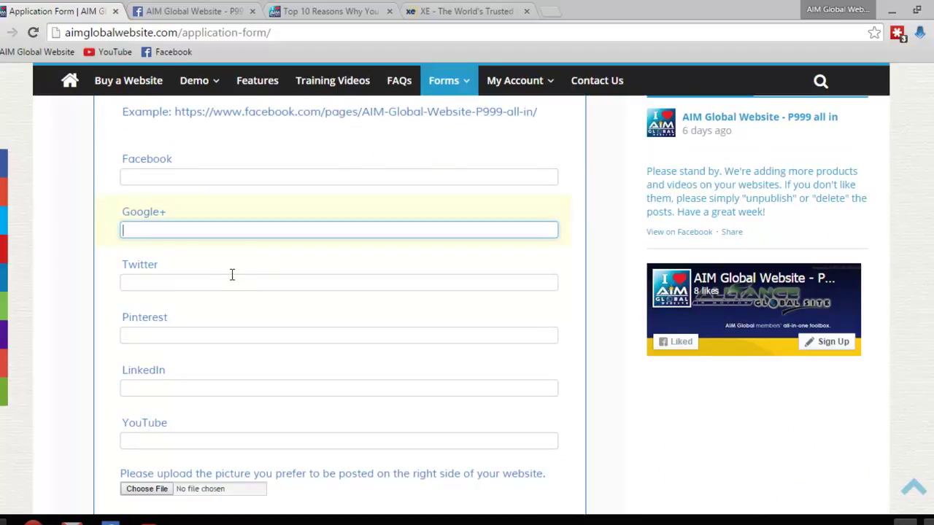
pyautogui.scroll(-1, 234, 350)
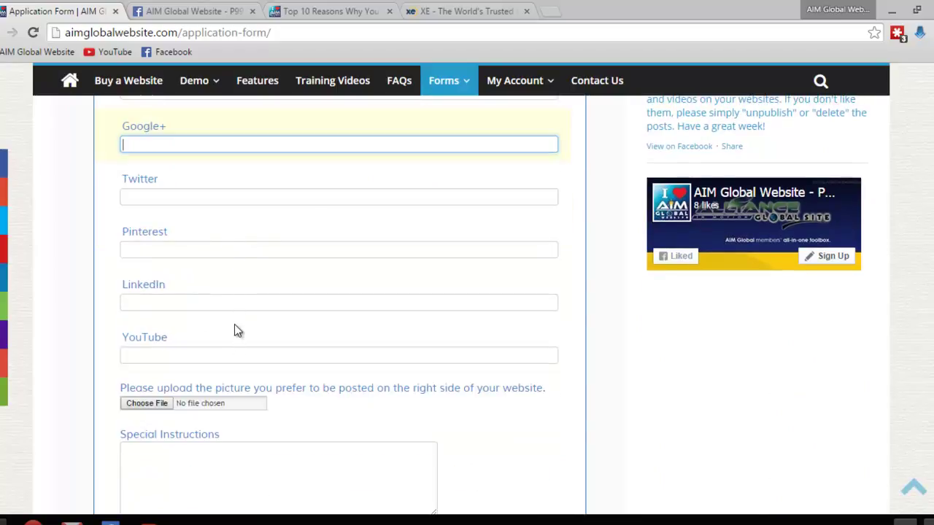
pyautogui.scroll(-1, 234, 323)
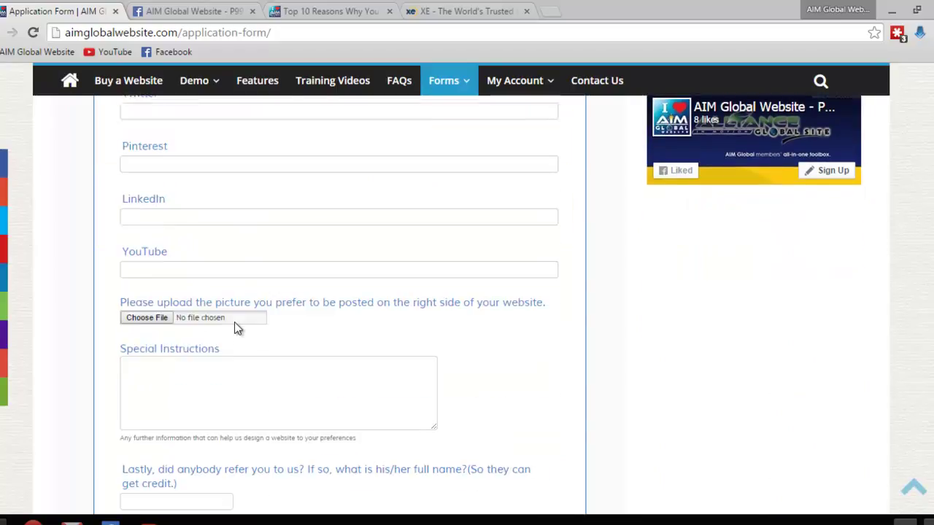
pyautogui.rightClick(323, 244)
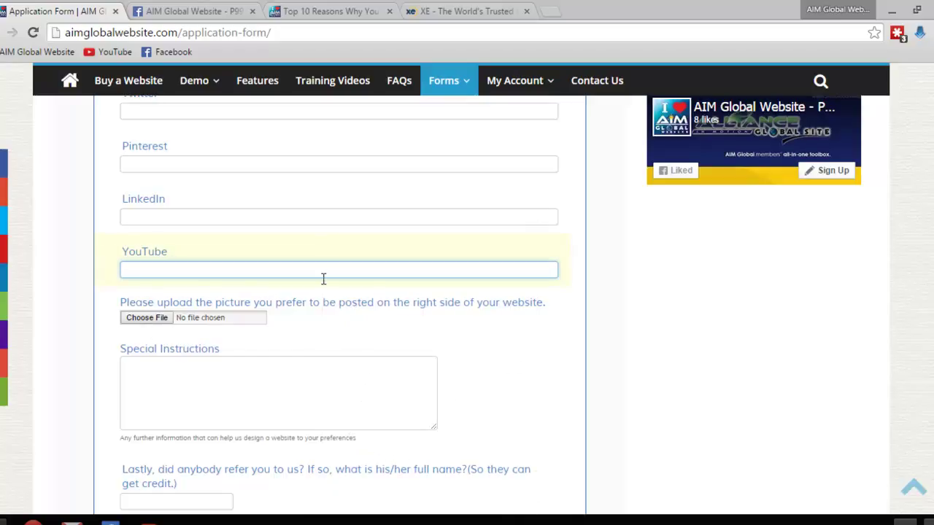
pyautogui.scroll(-1, 323, 277)
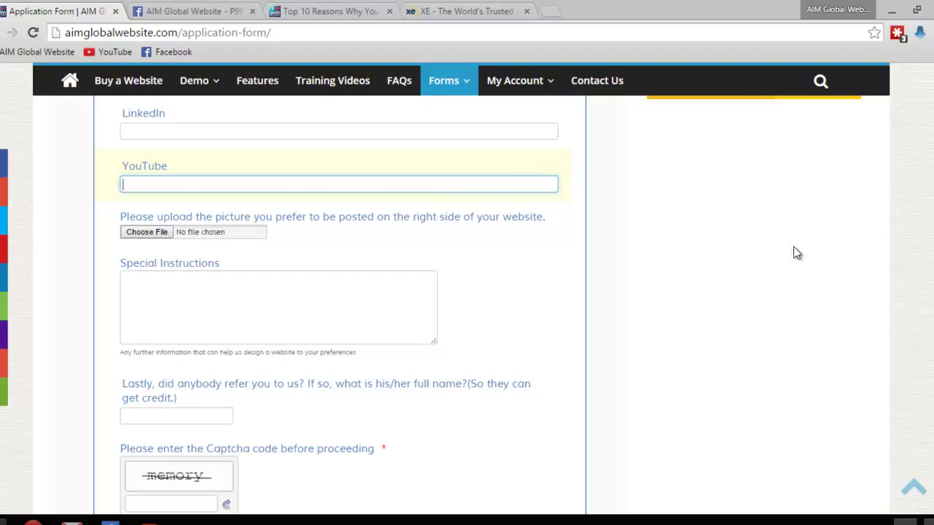
pyautogui.click(223, 321)
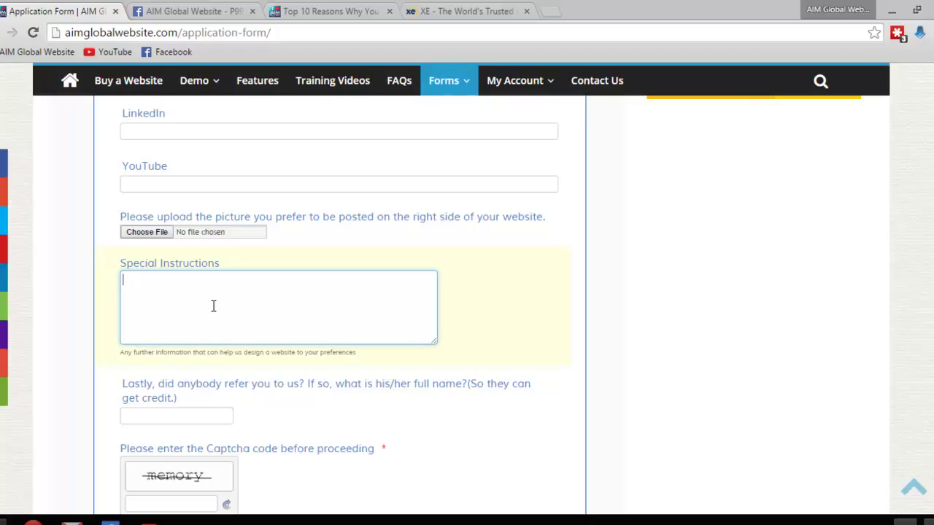
pyautogui.scroll(-1, 213, 305)
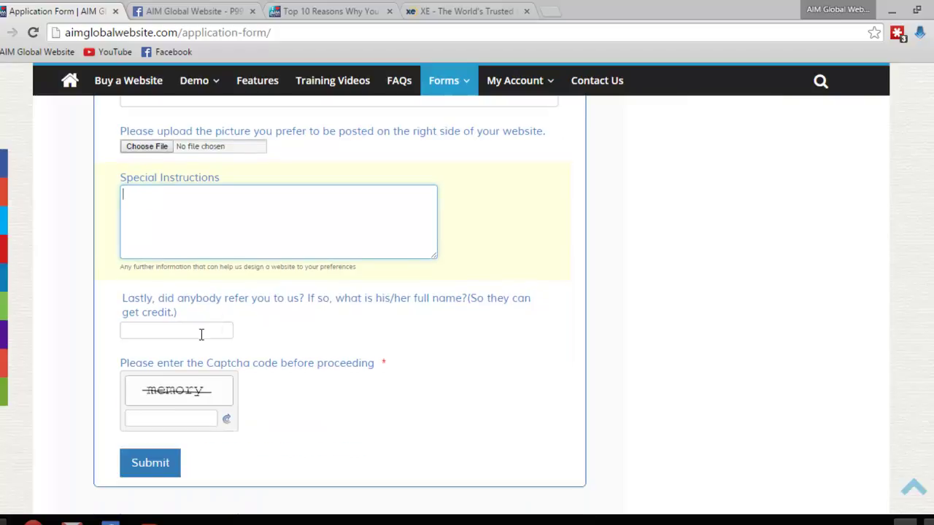
pyautogui.click(201, 334)
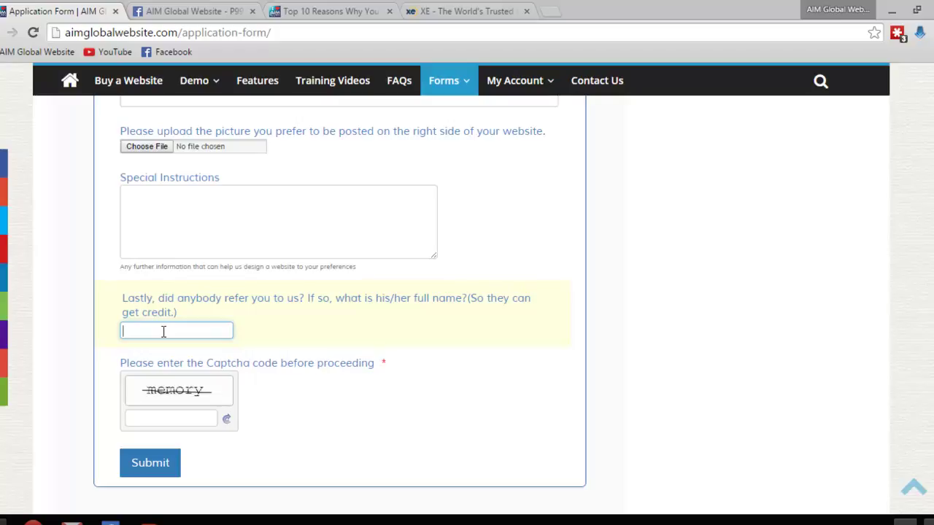
pyautogui.click(164, 331)
pyautogui.scroll(-1, 174, 330)
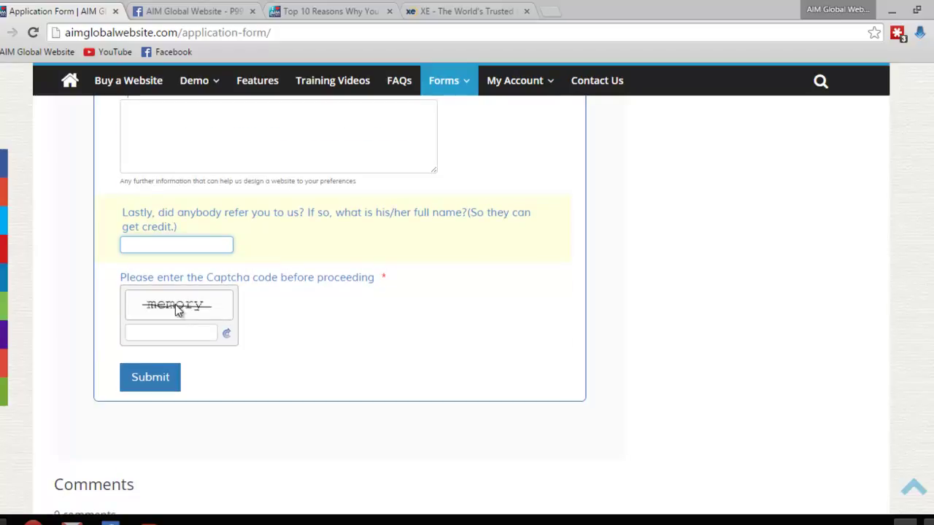
pyautogui.click(154, 335)
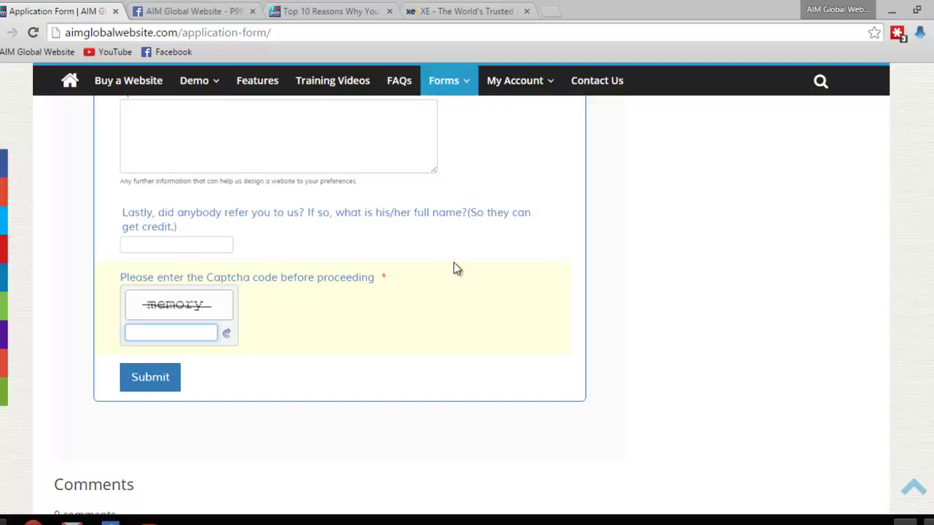
# Return to the top of the Application Form and follow the header's Facebook icon link
pyautogui.scroll(6, 456, 270)
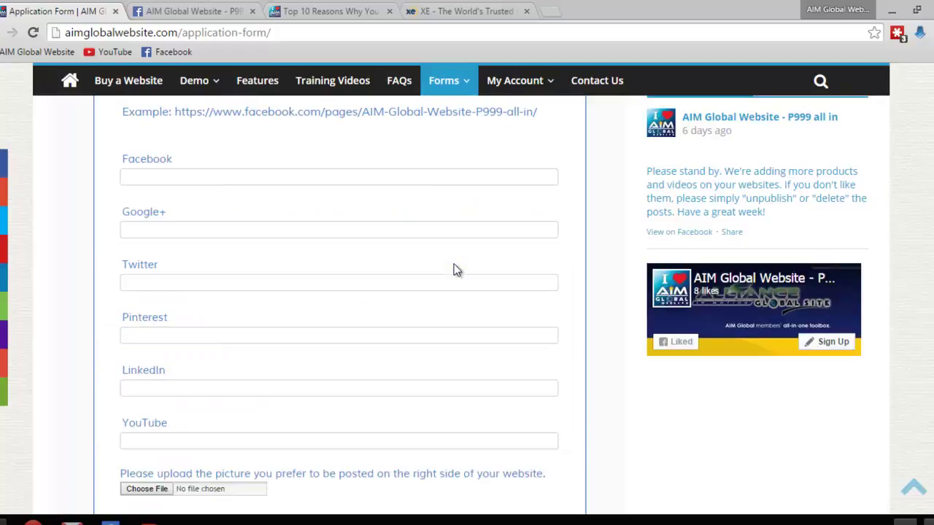
pyautogui.scroll(5, 482, 312)
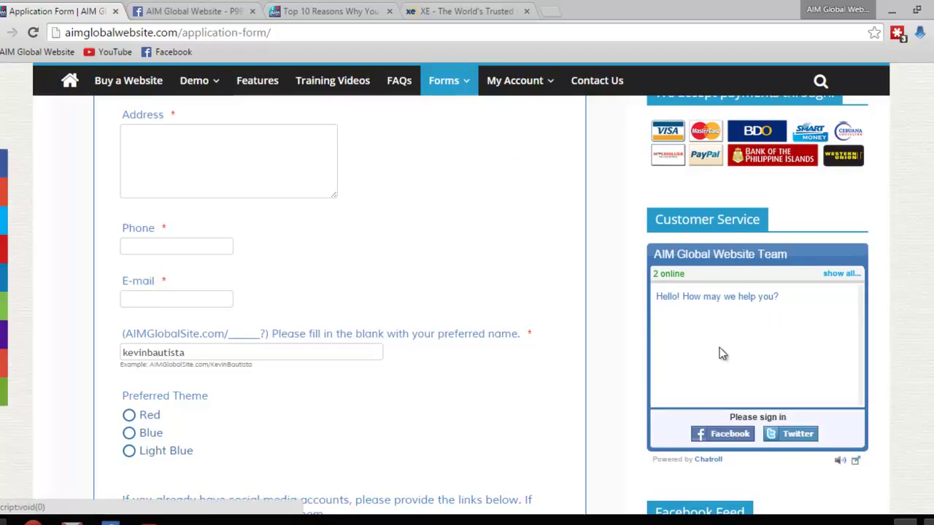
pyautogui.scroll(5, 745, 352)
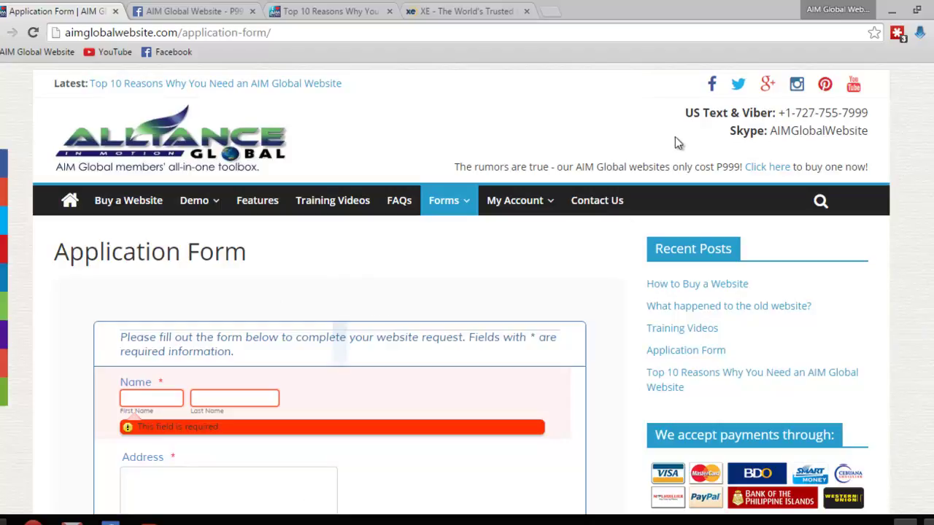
pyautogui.click(715, 89)
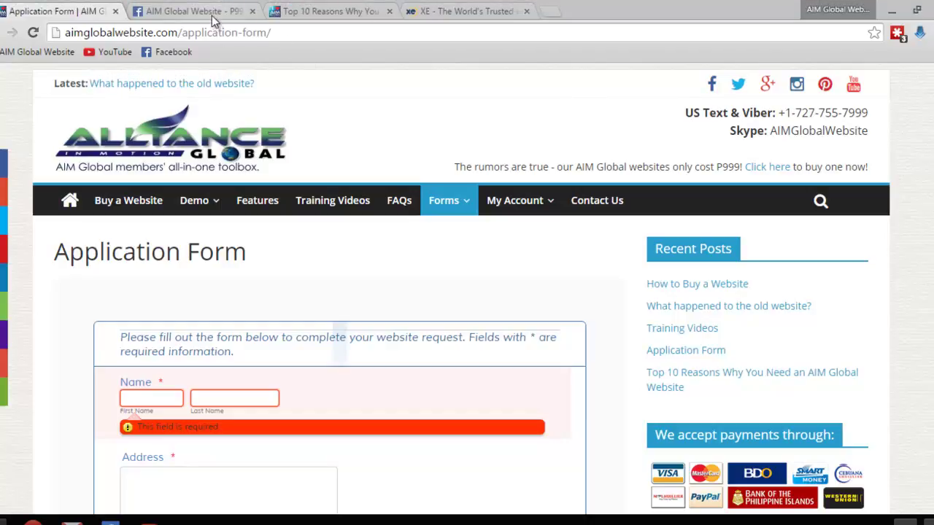
# Start a message to the 'AIM Global Website - P999 all in' Facebook page, then return to the Application Form
pyautogui.click(213, 18)
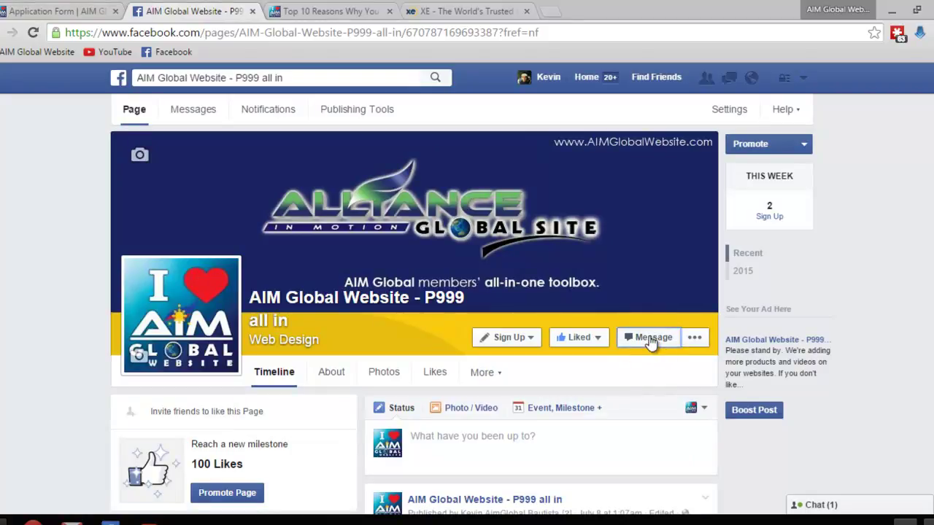
pyautogui.click(653, 343)
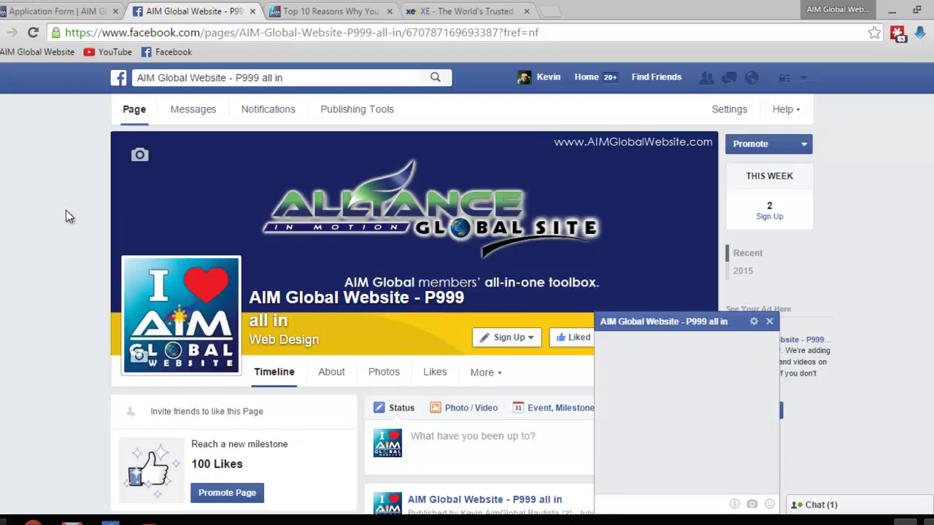
pyautogui.click(64, 11)
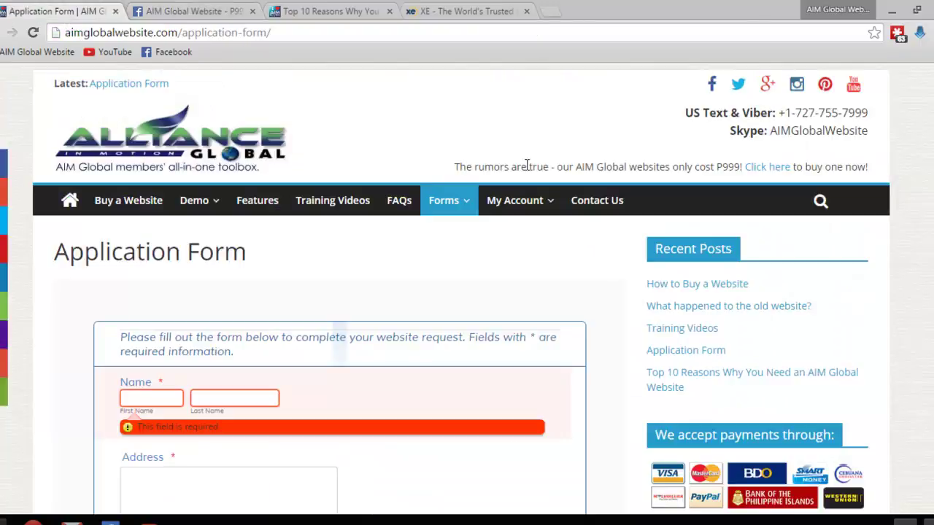